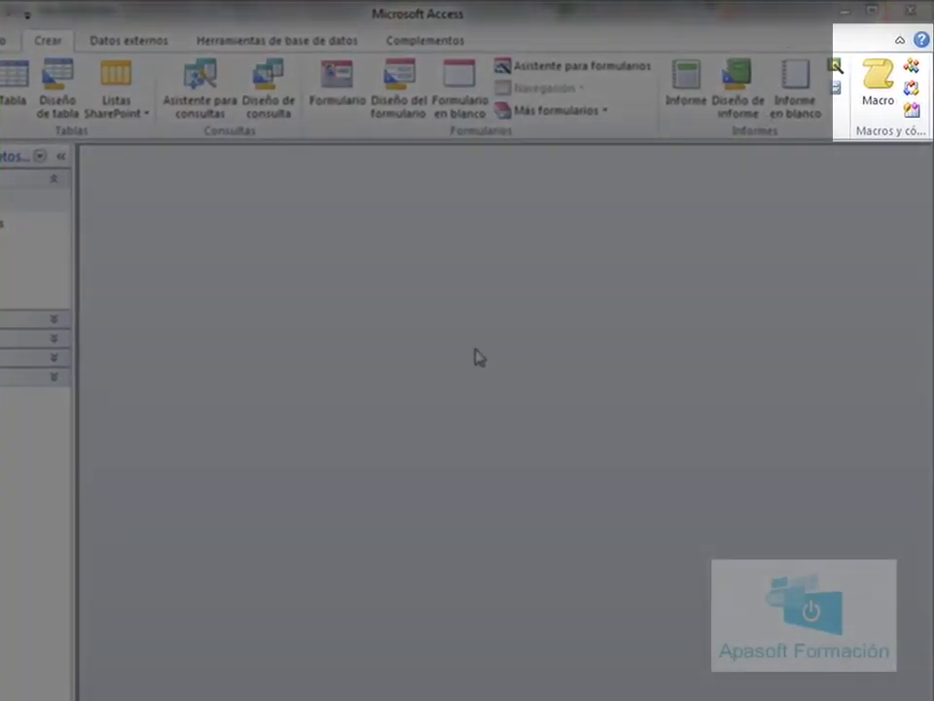
Create a new macro and add an AbrirTabla action to it.
{"action": "left_click", "coordinate": [876, 94]}
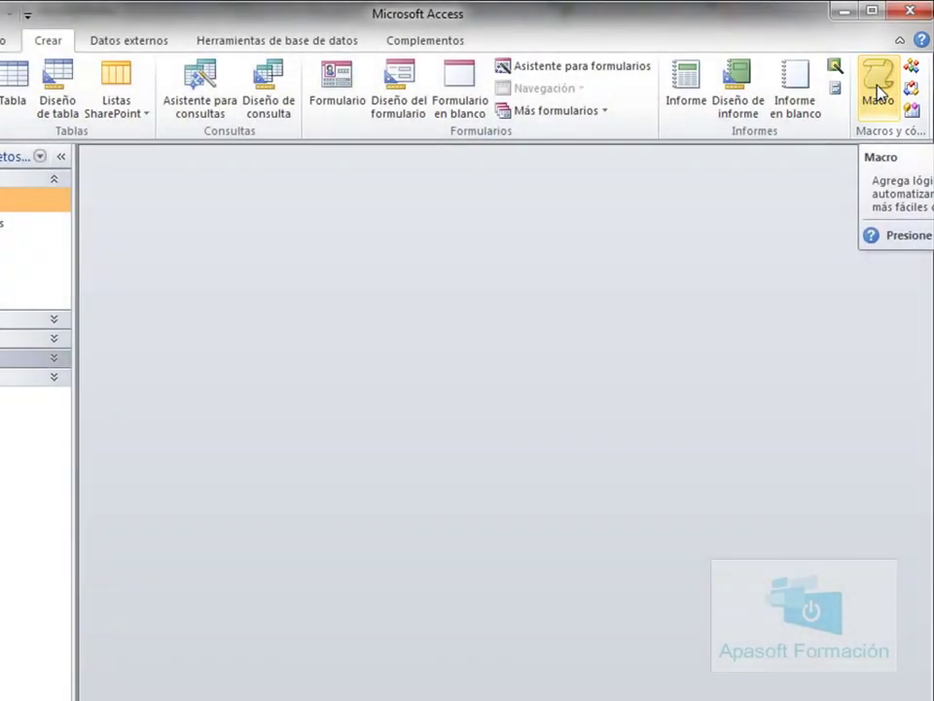
{"action": "left_click", "coordinate": [878, 92]}
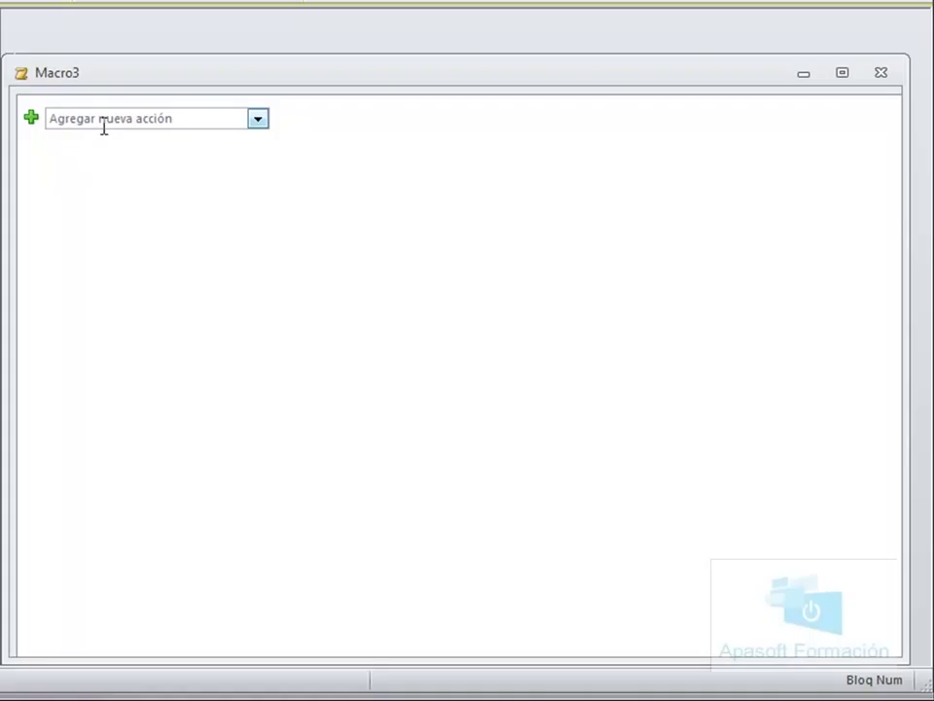
{"action": "left_click", "coordinate": [258, 119]}
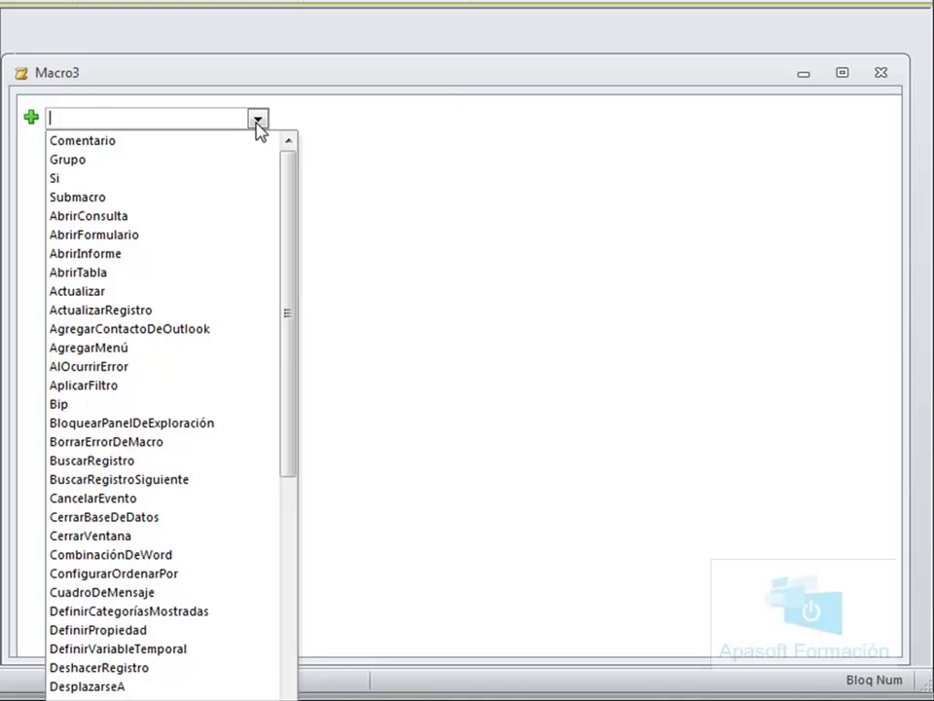
{"action": "left_click", "coordinate": [259, 121]}
{"action": "left_click_drag", "start_coordinate": [345, 78], "coordinate": [346, 42]}
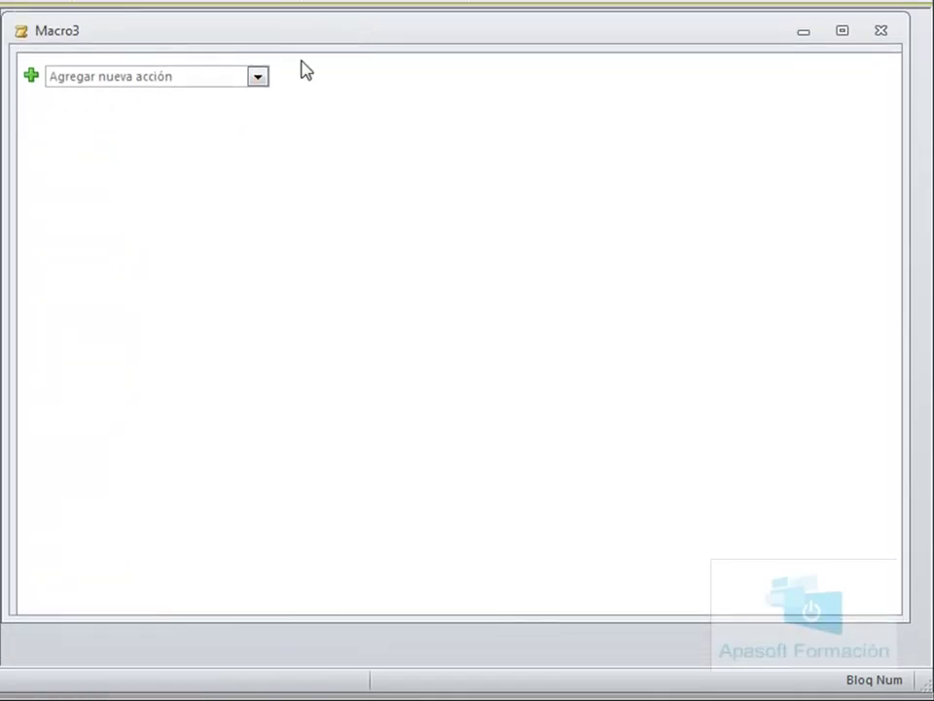
{"action": "left_click", "coordinate": [258, 76]}
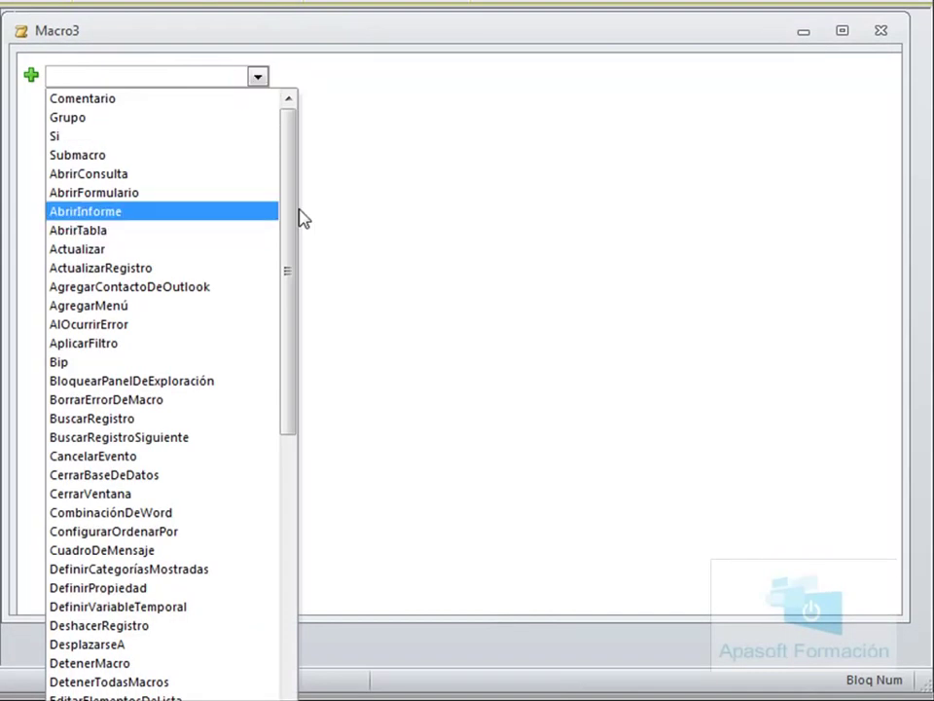
{"action": "scroll", "coordinate": [297, 215], "scroll_direction": "down", "scroll_amount": 3}
{"action": "scroll", "coordinate": [303, 223], "scroll_direction": "up", "scroll_amount": 3}
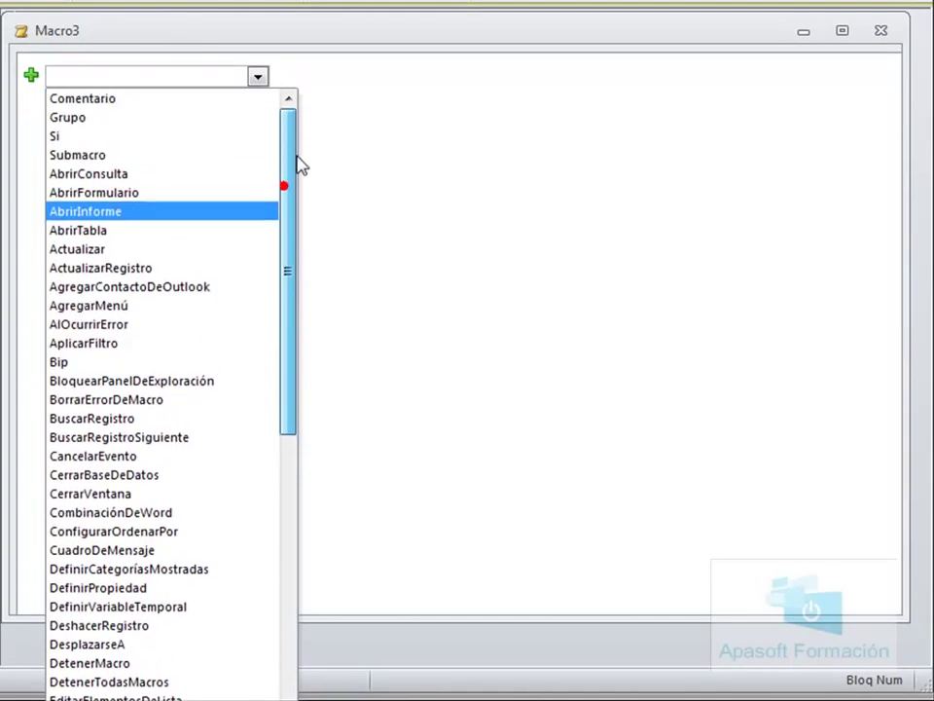
{"action": "left_click", "coordinate": [146, 236]}
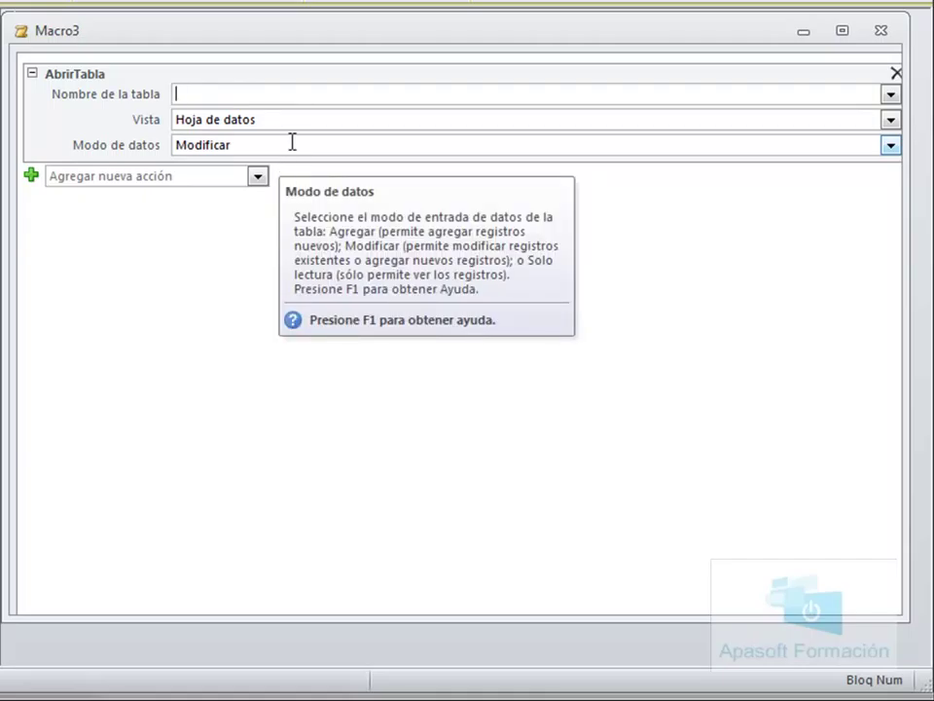
Set the AbrirTabla action to open the Alumnos table in Hoja de datos view with the data mode Sólo lectura.
{"action": "left_click", "coordinate": [891, 95]}
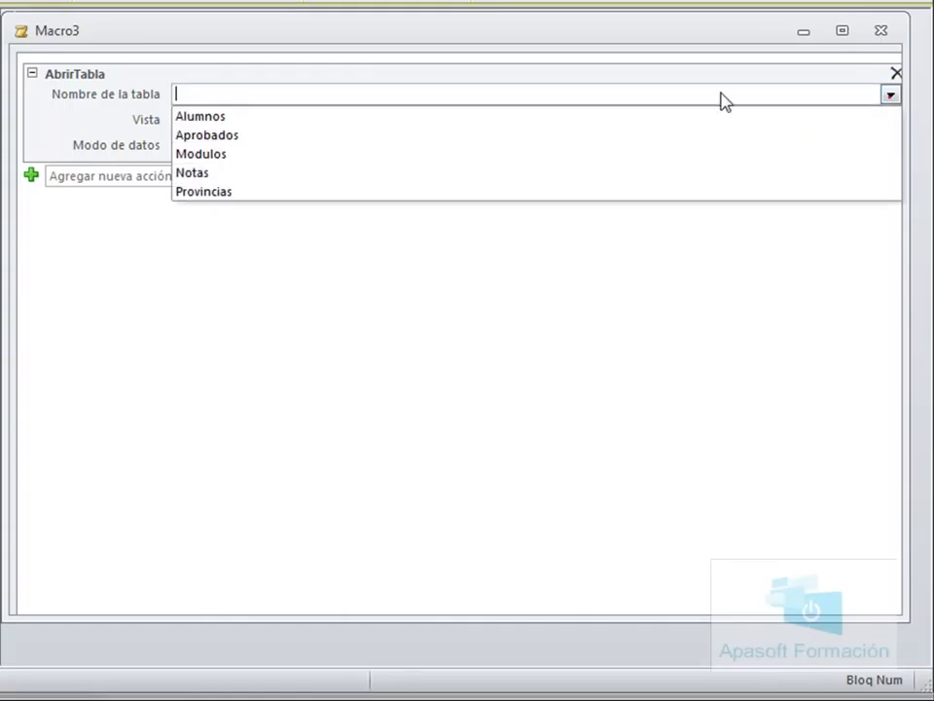
{"action": "left_click", "coordinate": [355, 117]}
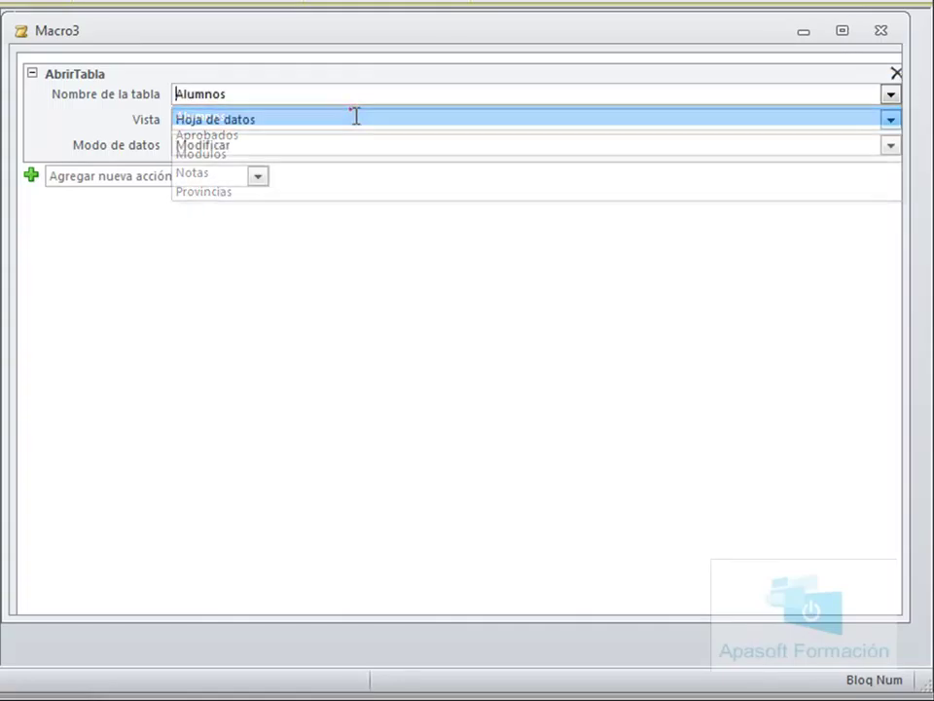
{"action": "left_click", "coordinate": [889, 122]}
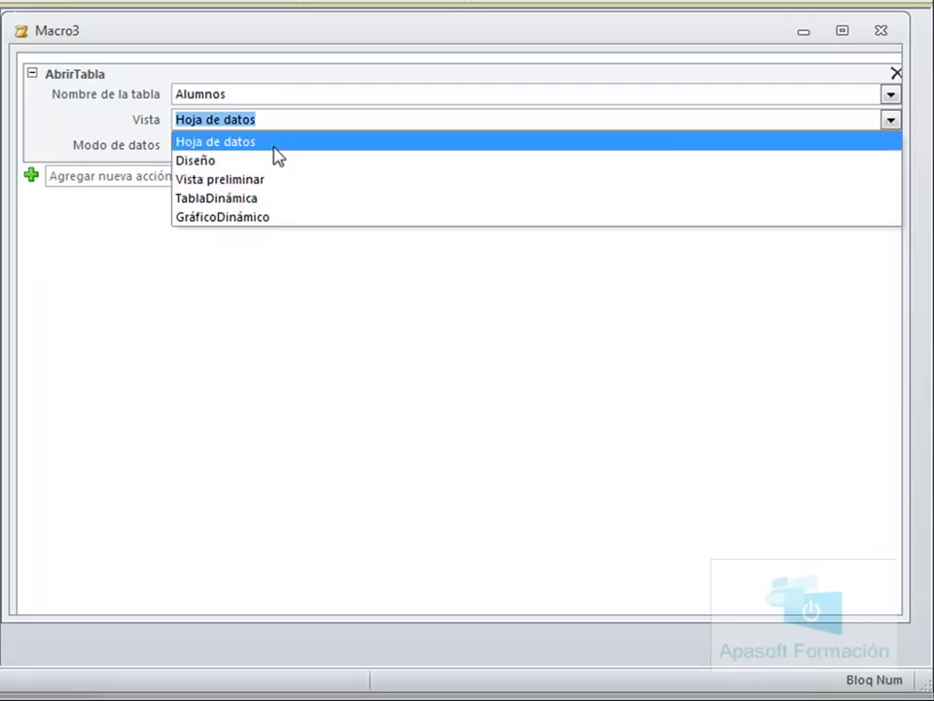
{"action": "left_click", "coordinate": [277, 282]}
{"action": "left_click", "coordinate": [216, 124]}
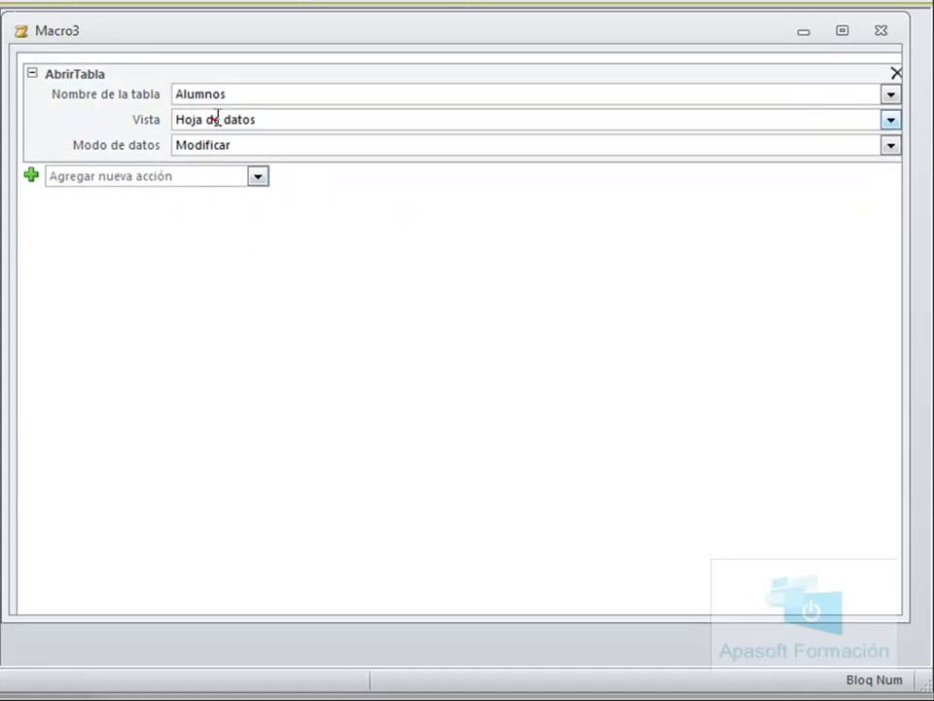
{"action": "left_click", "coordinate": [217, 120]}
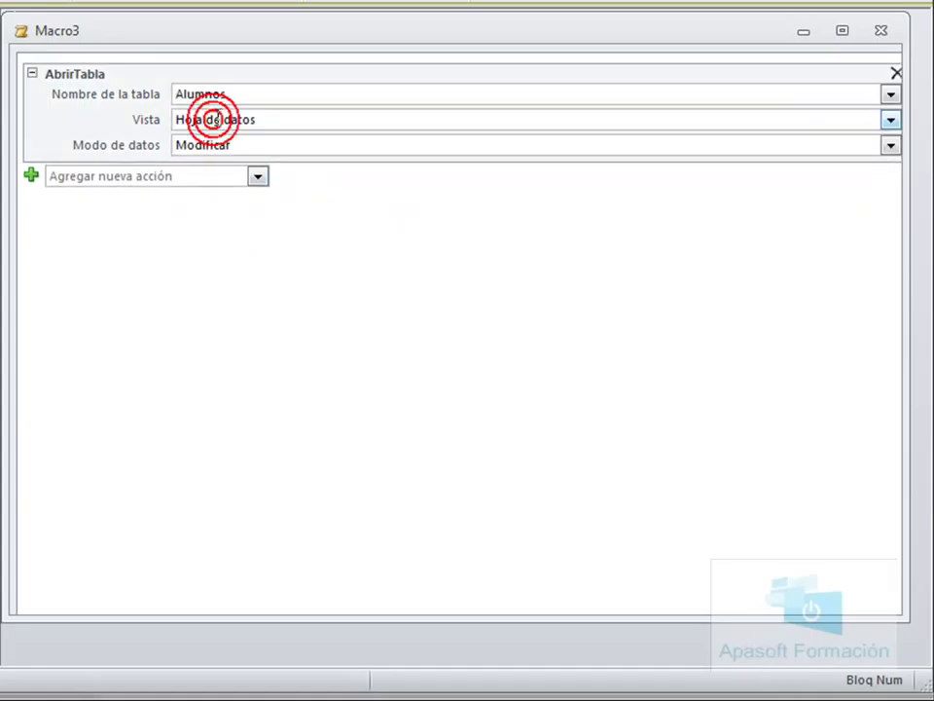
{"action": "left_click", "coordinate": [339, 122]}
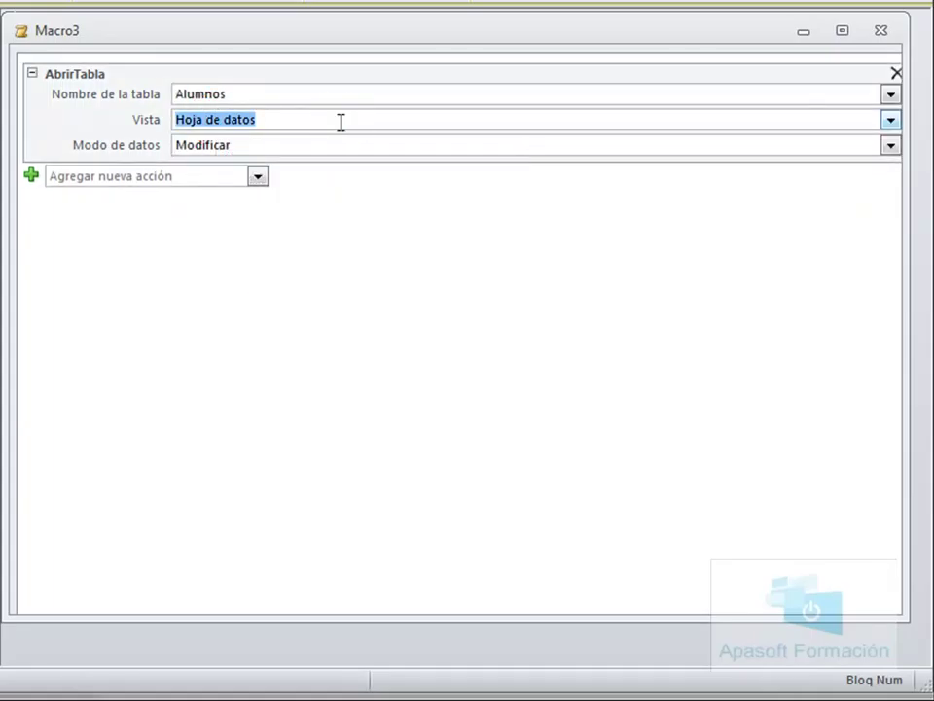
{"action": "left_click", "coordinate": [889, 146]}
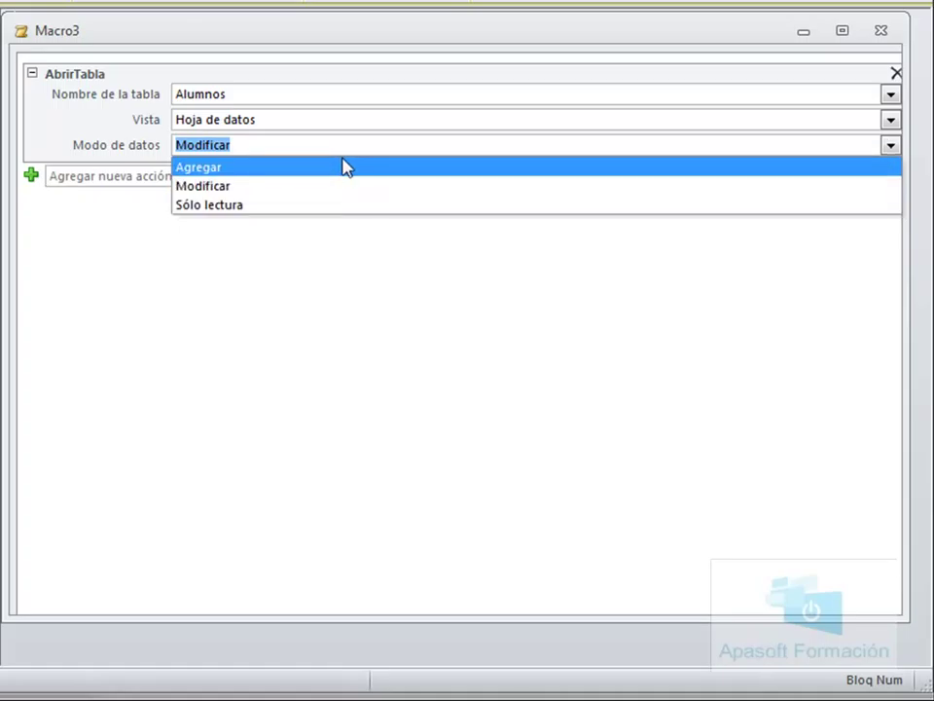
{"action": "left_click", "coordinate": [350, 210]}
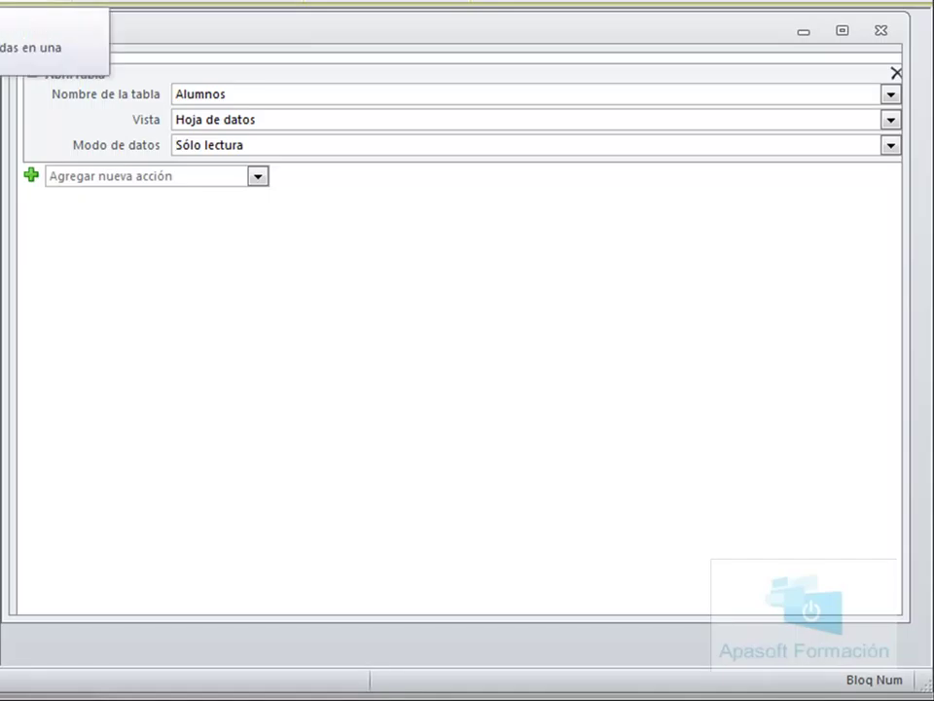
Run the macro, saving it under the name Macro_prueba.
{"action": "left_click", "coordinate": [1, 1]}
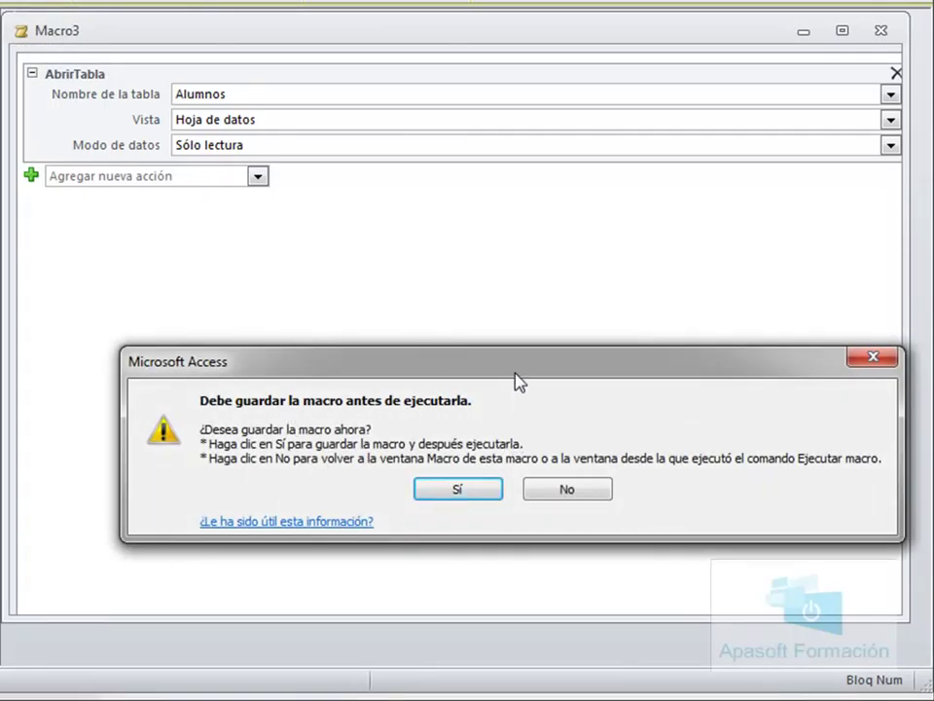
{"action": "left_click", "coordinate": [461, 491]}
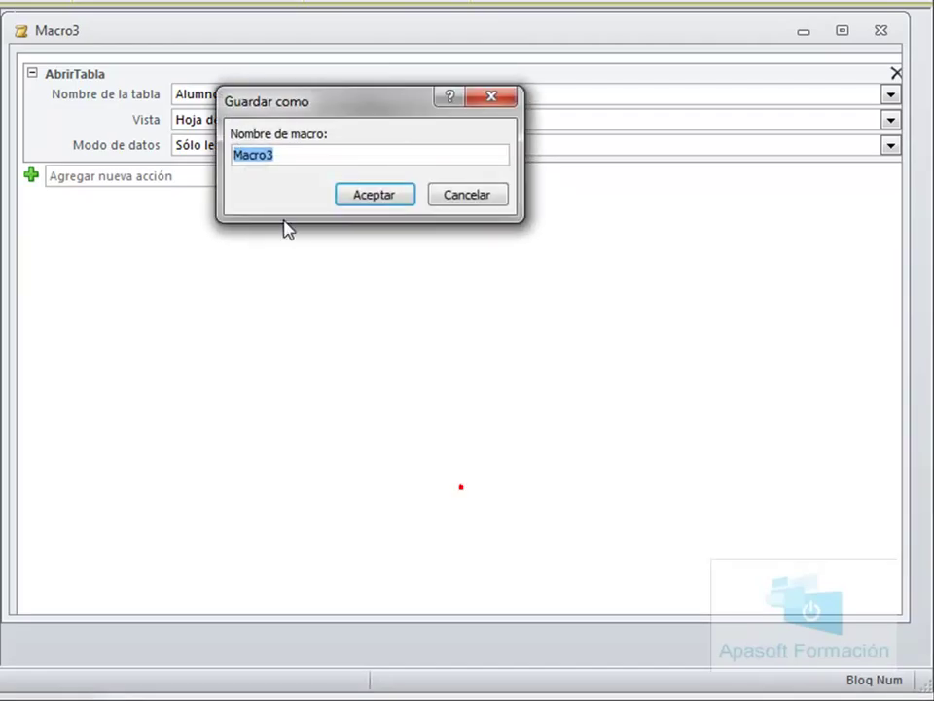
{"action": "type", "text": "Macro_"}
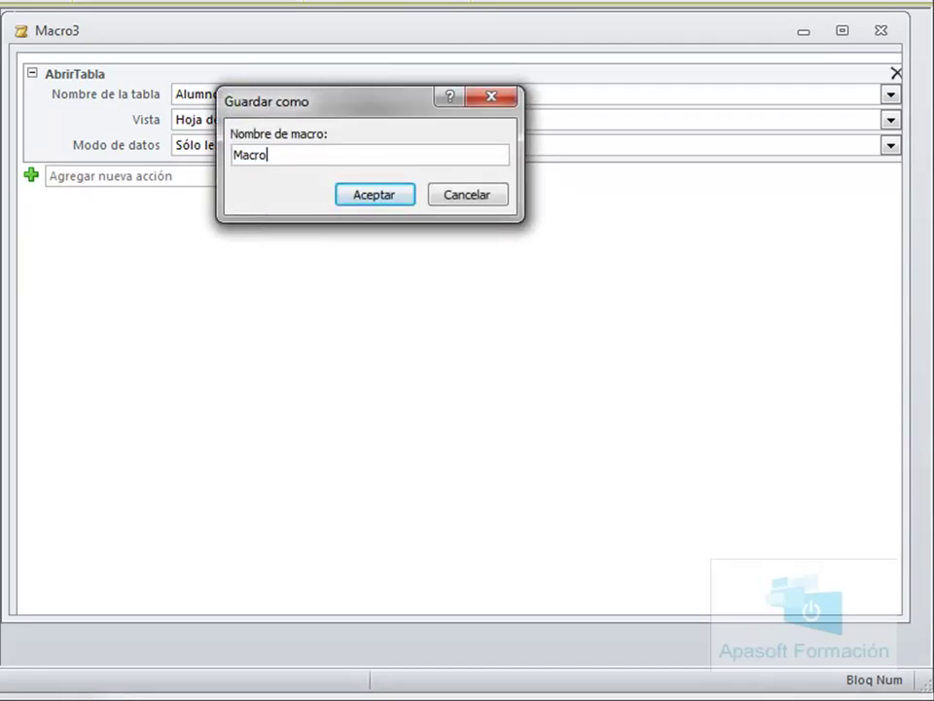
{"action": "type", "text": "prueba"}
{"action": "key", "text": "BackSpace"}
{"action": "type", "text": "a"}
{"action": "left_click", "coordinate": [396, 199]}
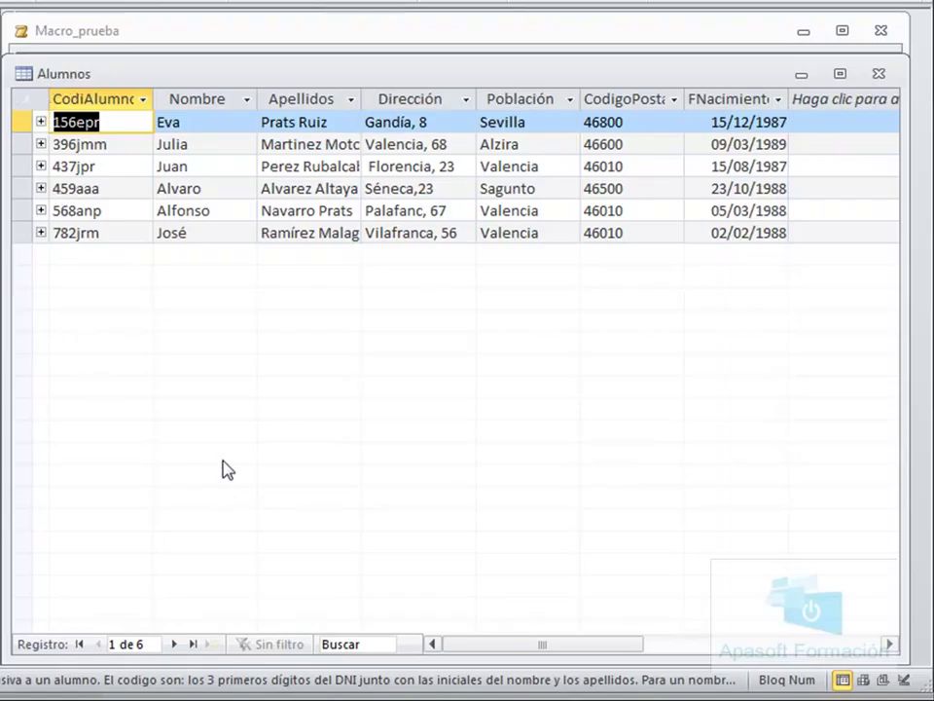
Step through the first records of the opened Alumnos table and close it.
{"action": "left_click", "coordinate": [176, 644]}
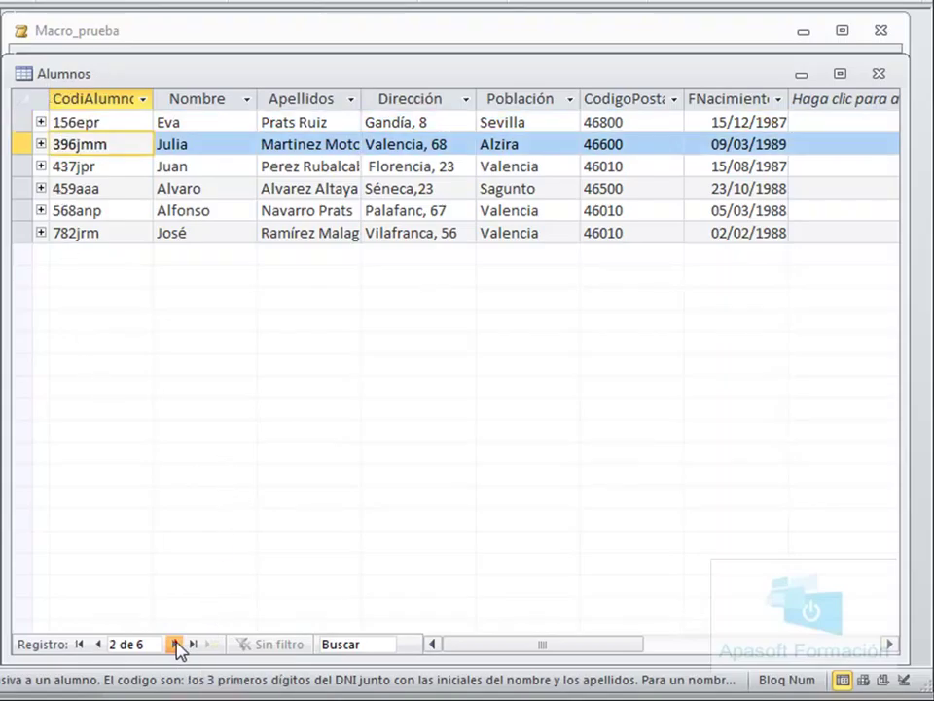
{"action": "left_click", "coordinate": [176, 644]}
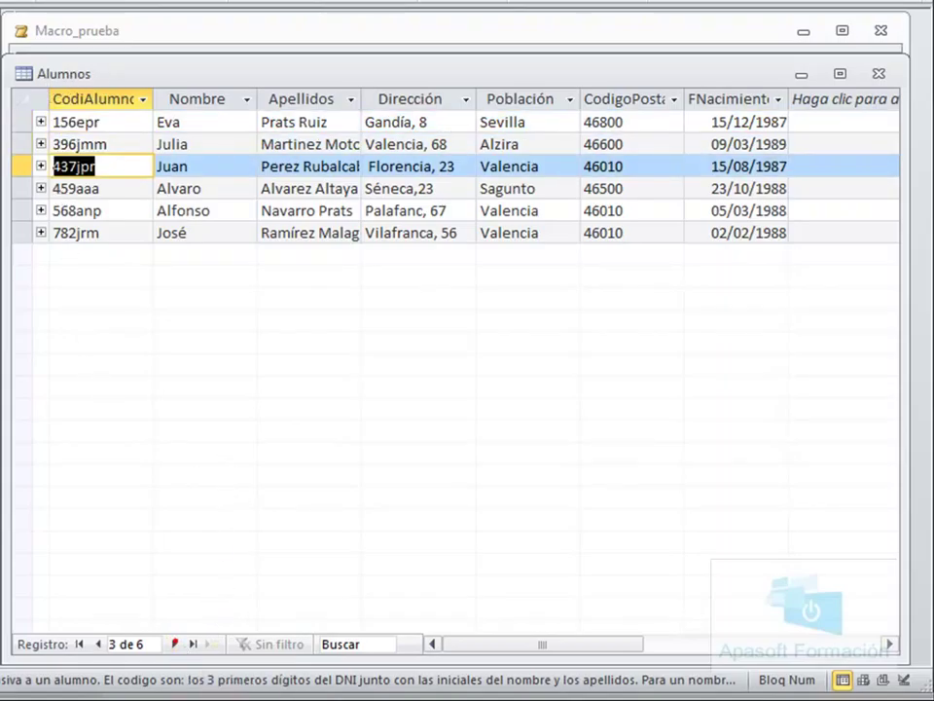
{"action": "left_click", "coordinate": [879, 75]}
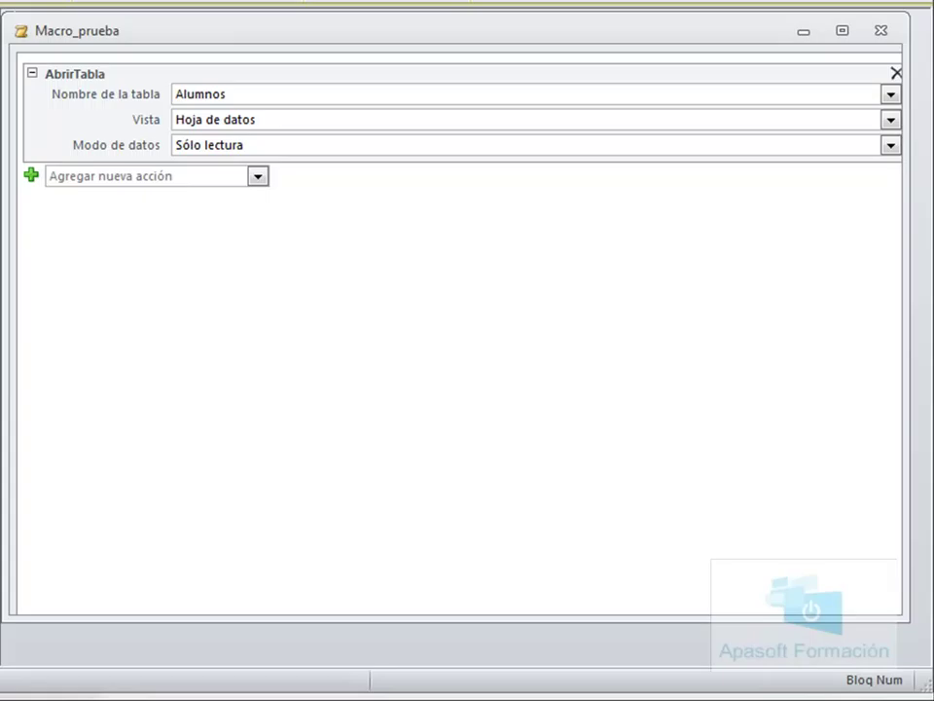
Add an EstablecerFiltro action below AbrirTabla and maximize the macro design window.
{"action": "left_click", "coordinate": [79, 176]}
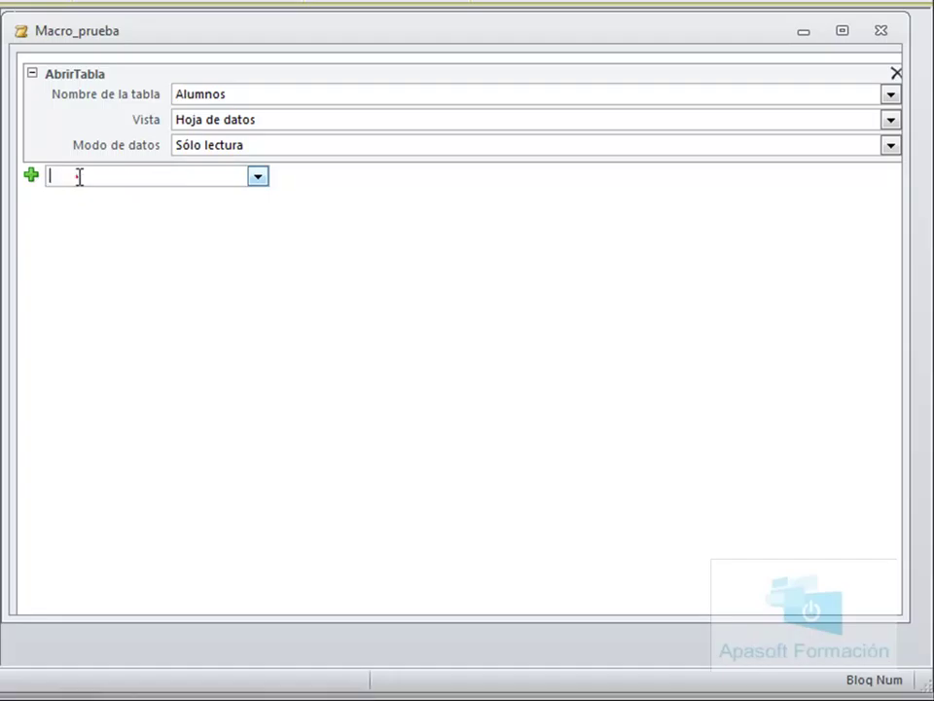
{"action": "left_click", "coordinate": [258, 176]}
{"action": "left_click_drag", "start_coordinate": [288, 335], "coordinate": [275, 550]}
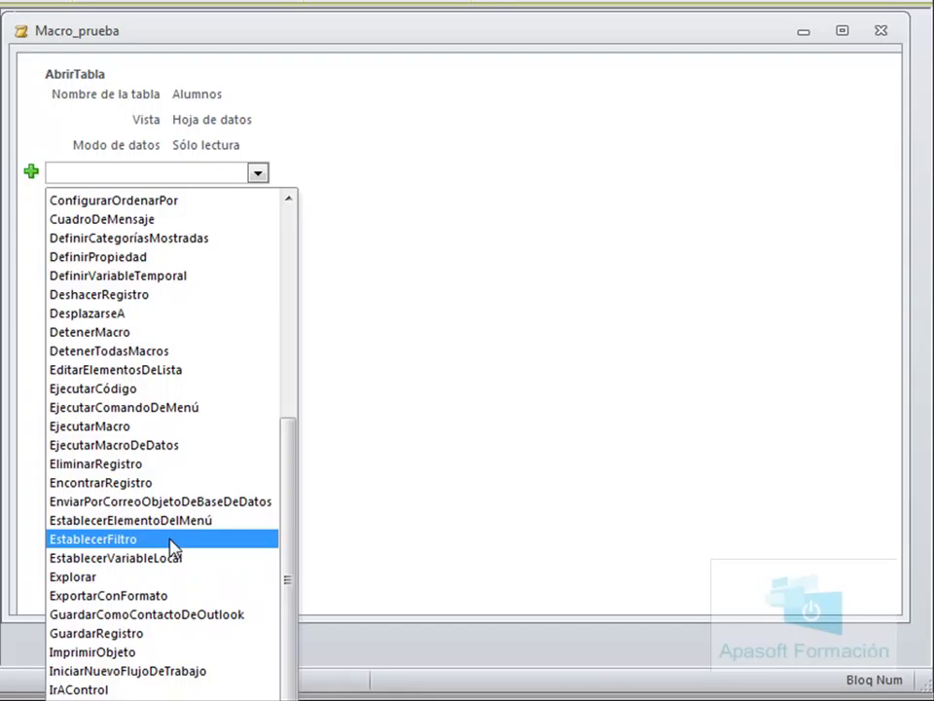
{"action": "left_click", "coordinate": [169, 540]}
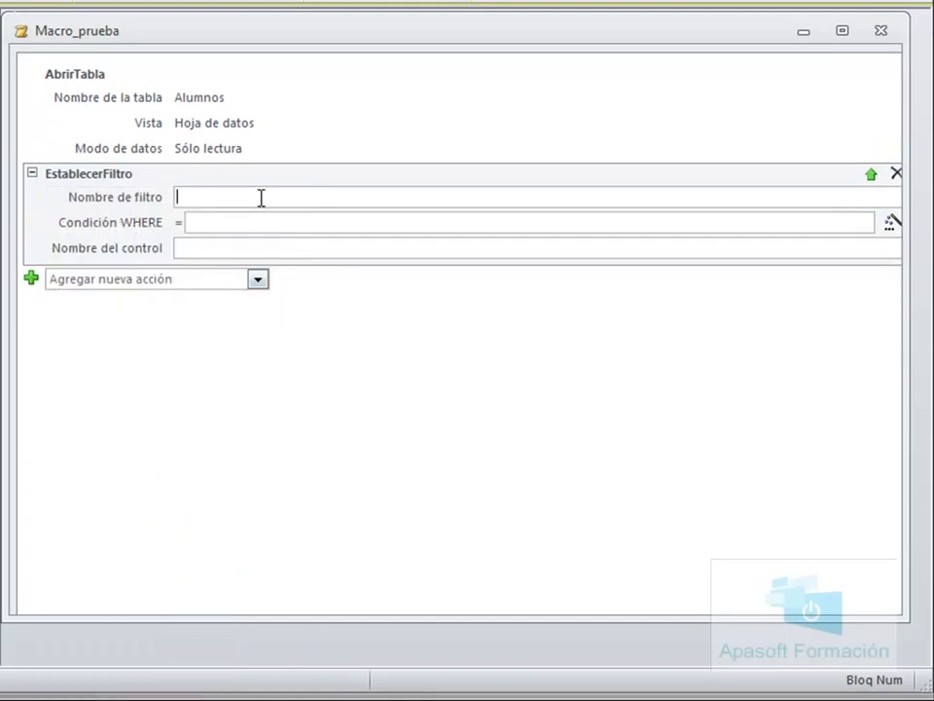
{"action": "left_click", "coordinate": [206, 196]}
{"action": "left_click", "coordinate": [222, 220]}
{"action": "left_click", "coordinate": [233, 250]}
{"action": "left_click", "coordinate": [841, 30]}
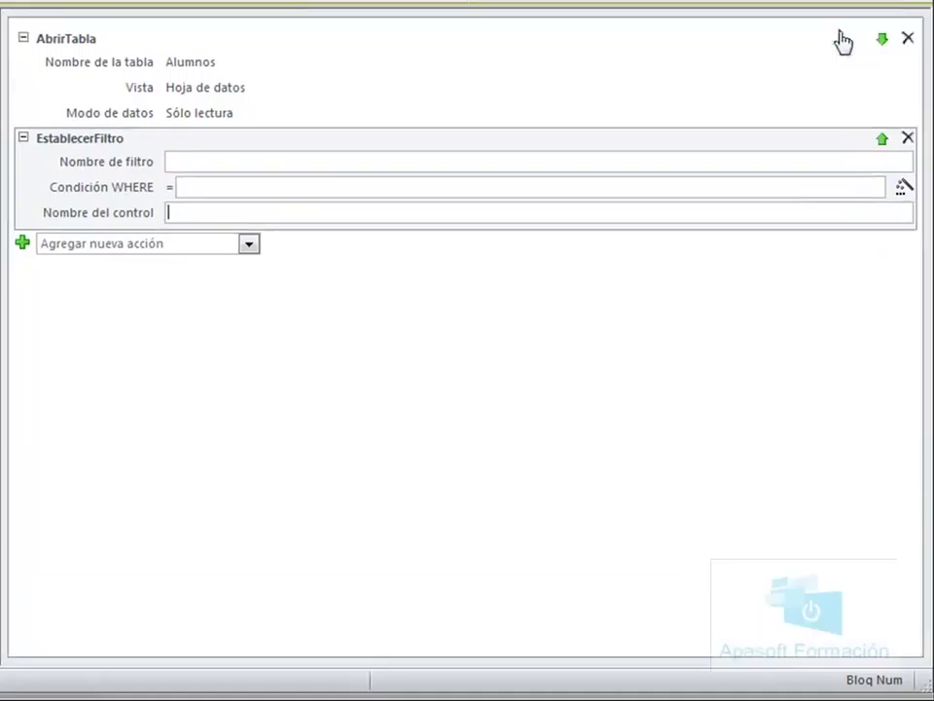
Build the filter's WHERE condition [Alumnos]![CodigoPostal] = '46010' with the expression builder, picking the field from the Alumnos table.
{"action": "left_click", "coordinate": [230, 183]}
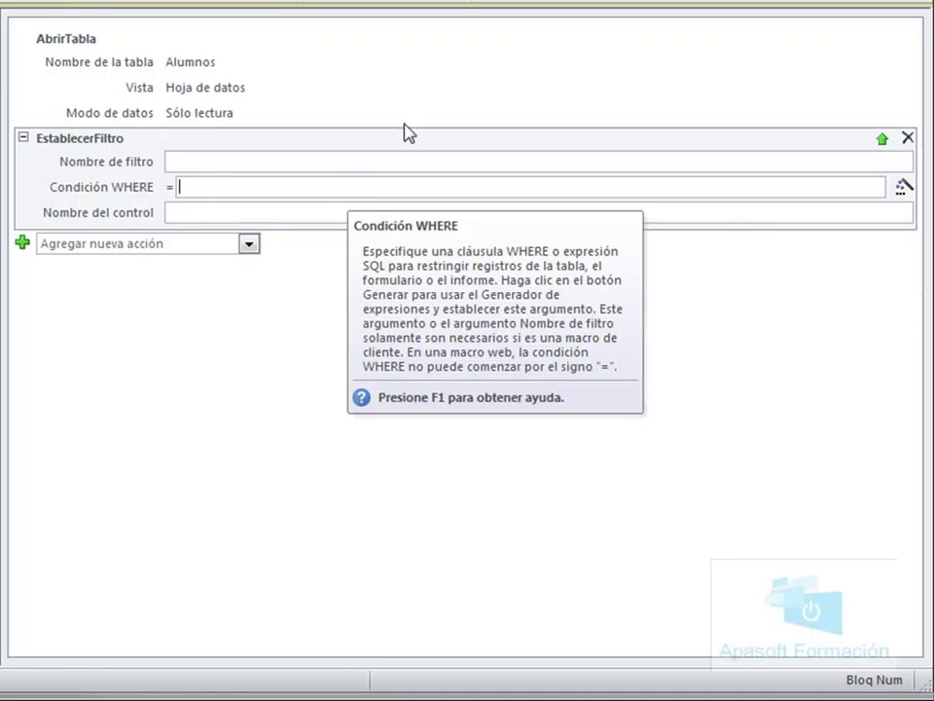
{"action": "left_click", "coordinate": [904, 188]}
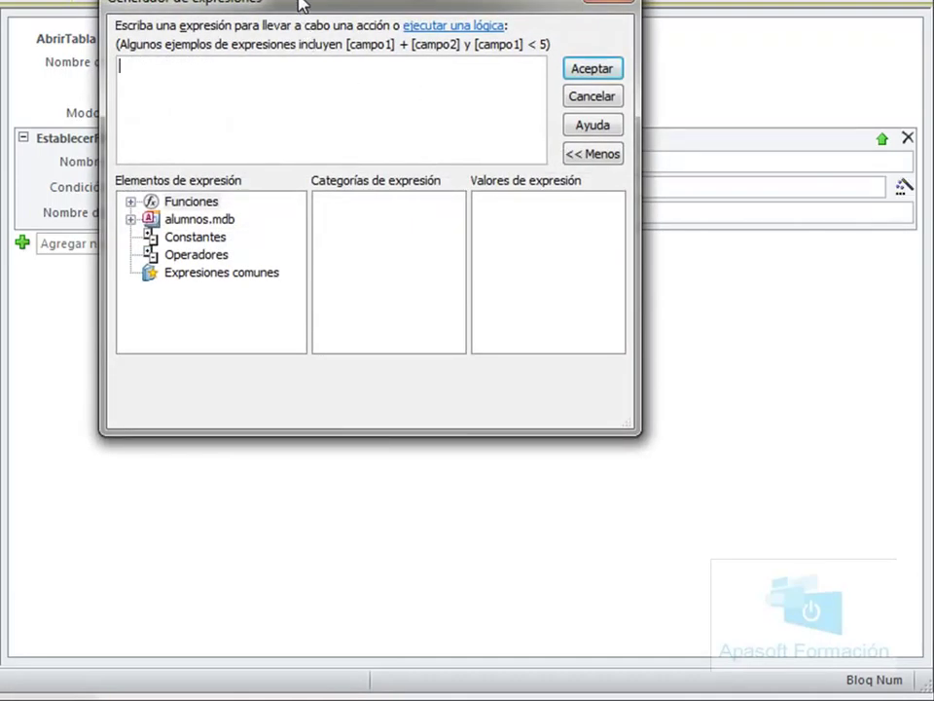
{"action": "left_click_drag", "start_coordinate": [306, 3], "coordinate": [309, 53]}
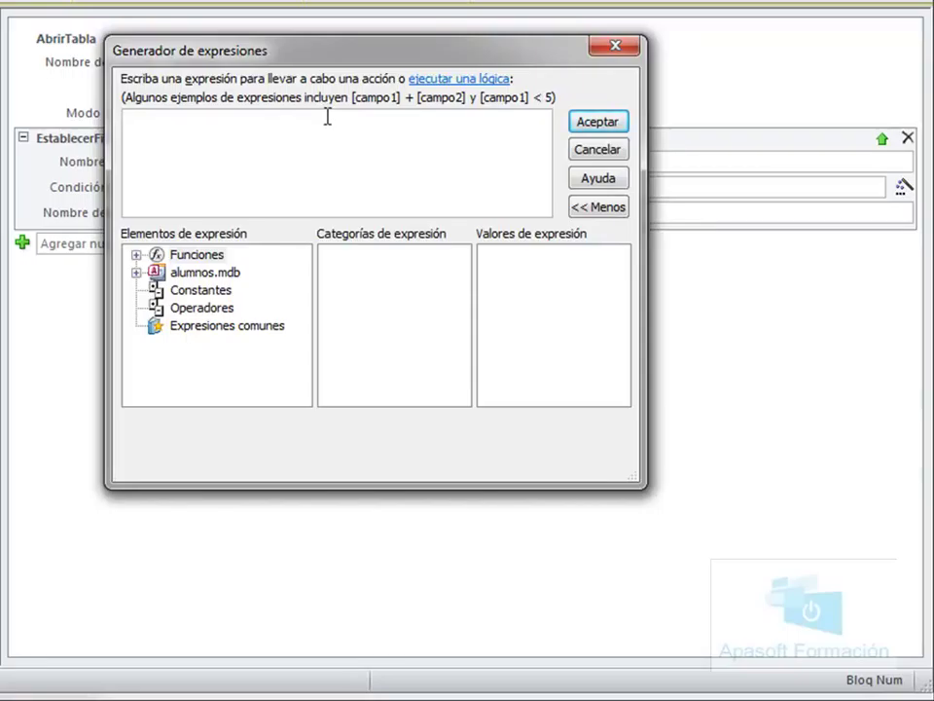
{"action": "left_click", "coordinate": [135, 274]}
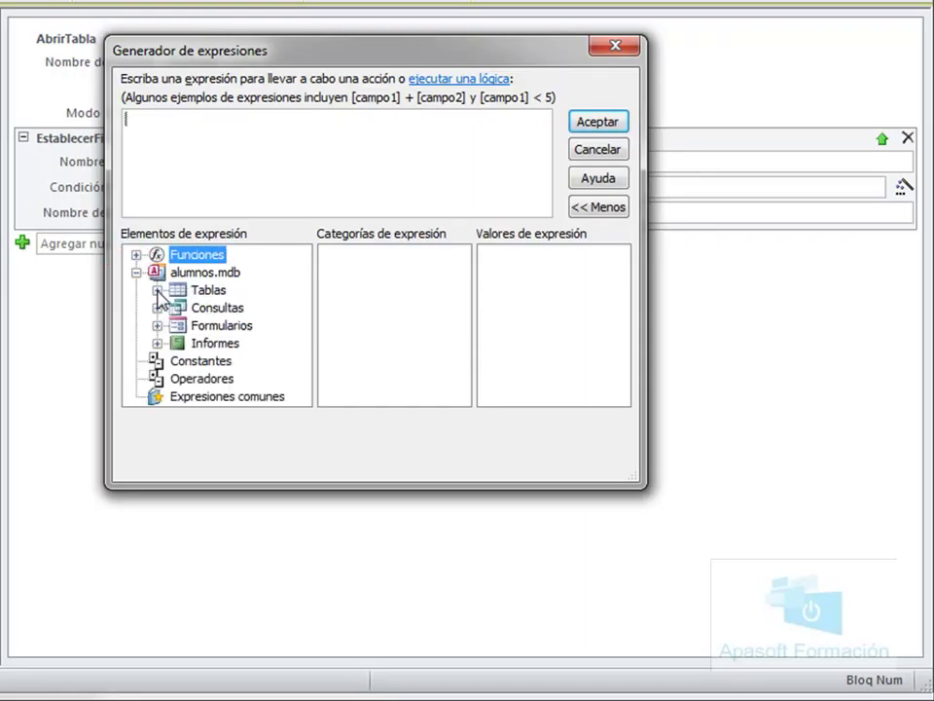
{"action": "left_click", "coordinate": [158, 291]}
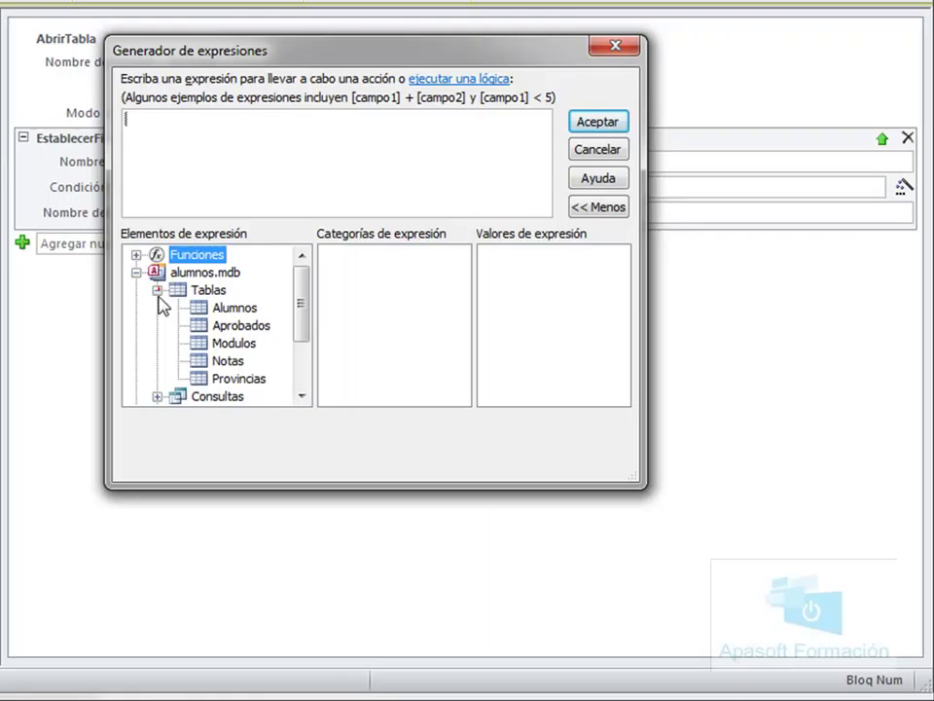
{"action": "left_click", "coordinate": [226, 309]}
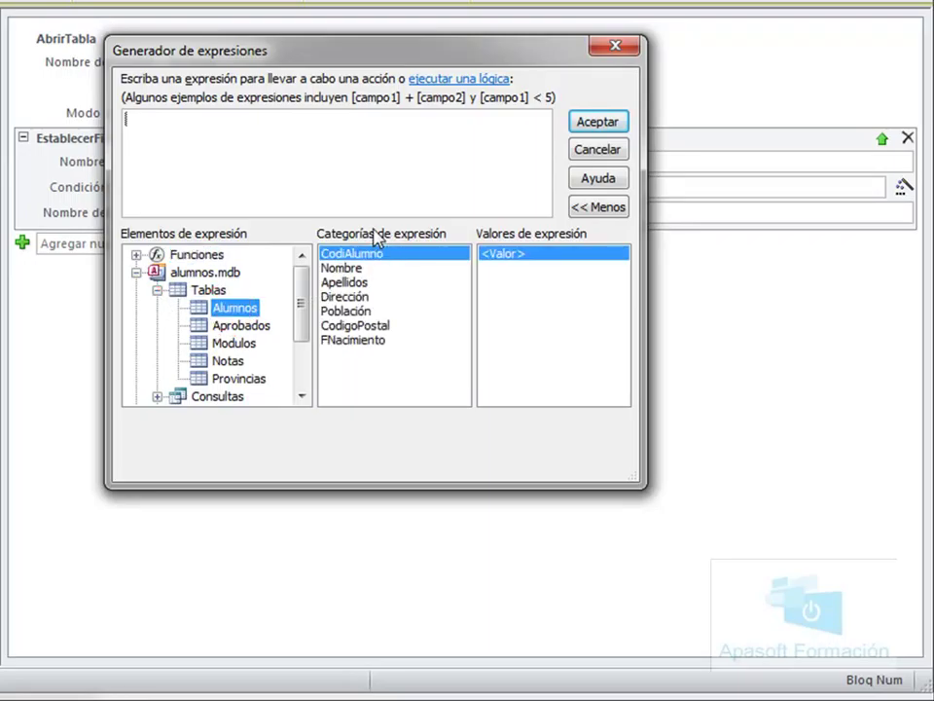
{"action": "left_click", "coordinate": [356, 327]}
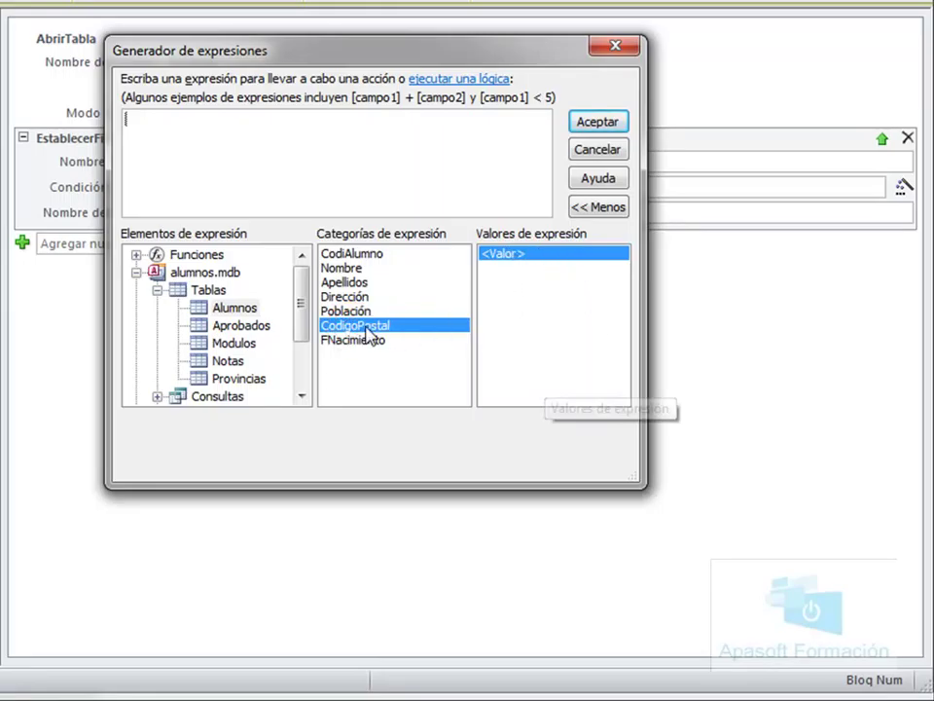
{"action": "double_click", "coordinate": [555, 255]}
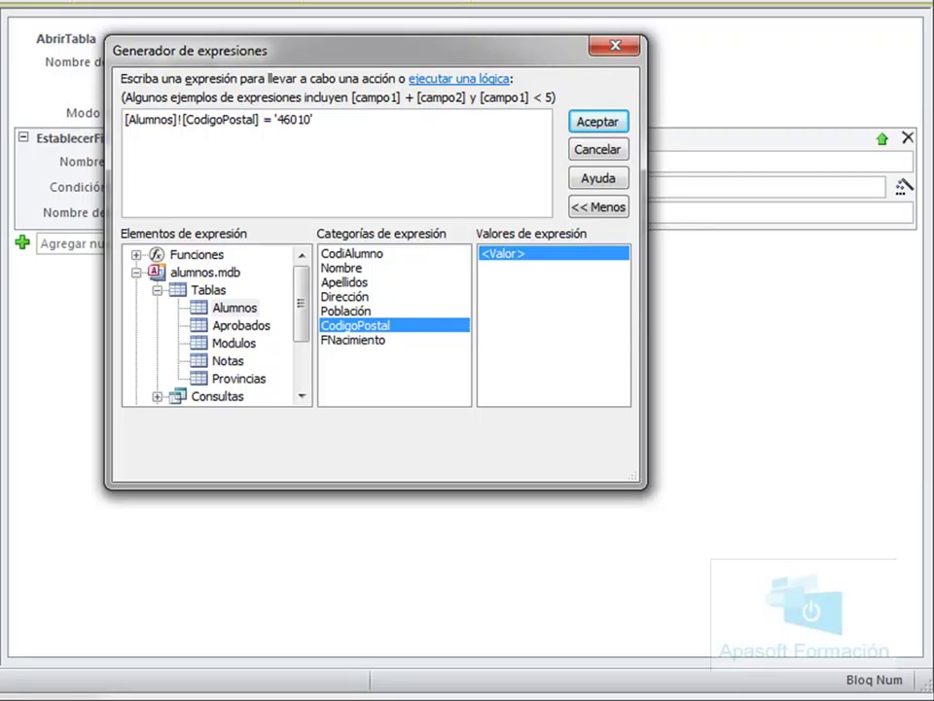
{"action": "left_click", "coordinate": [596, 126]}
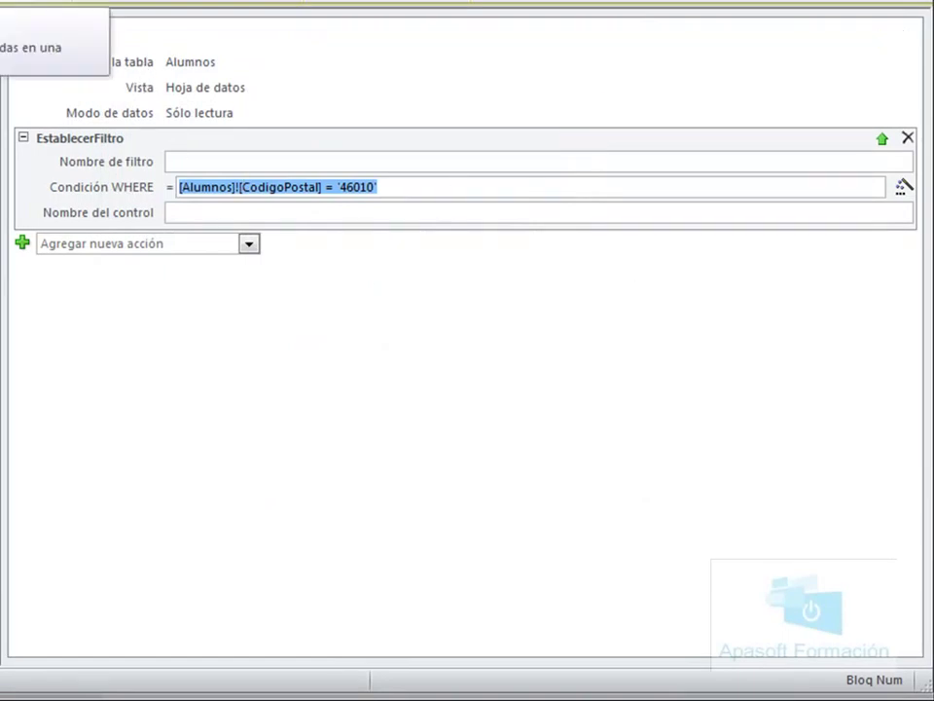
Run the macro with the new filter, saving it first, and close the filtered Alumnos table.
{"action": "left_click", "coordinate": [2, 2]}
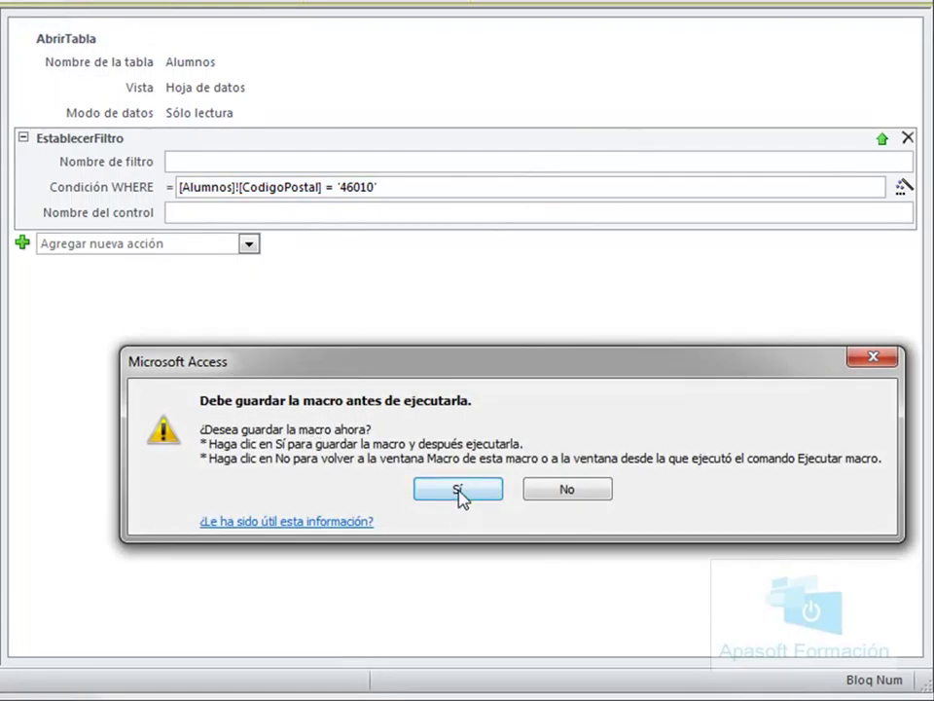
{"action": "left_click", "coordinate": [457, 489]}
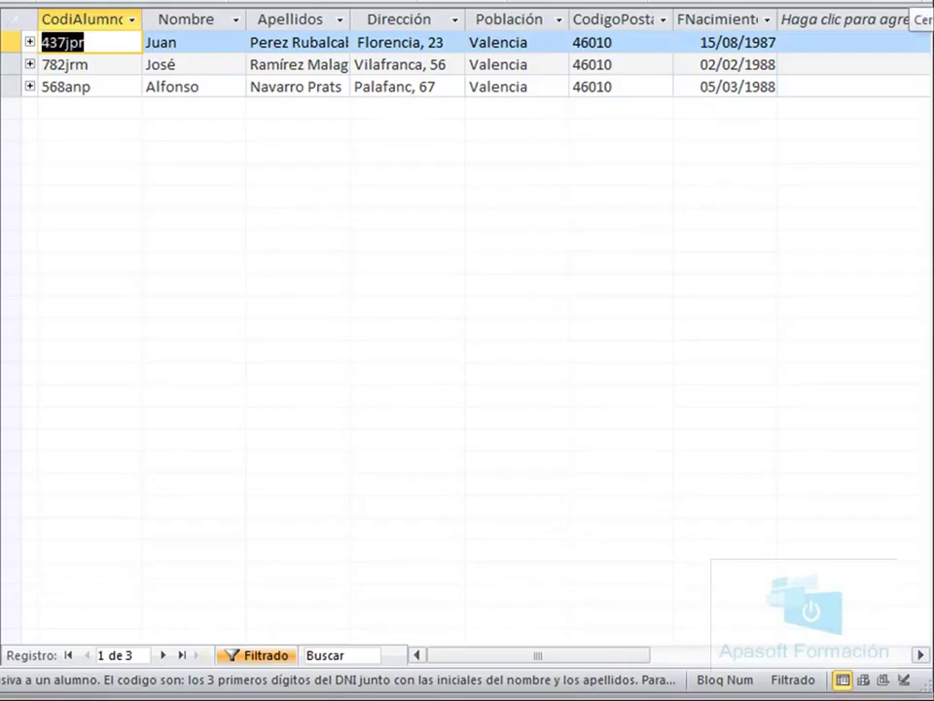
{"action": "left_click", "coordinate": [920, 8]}
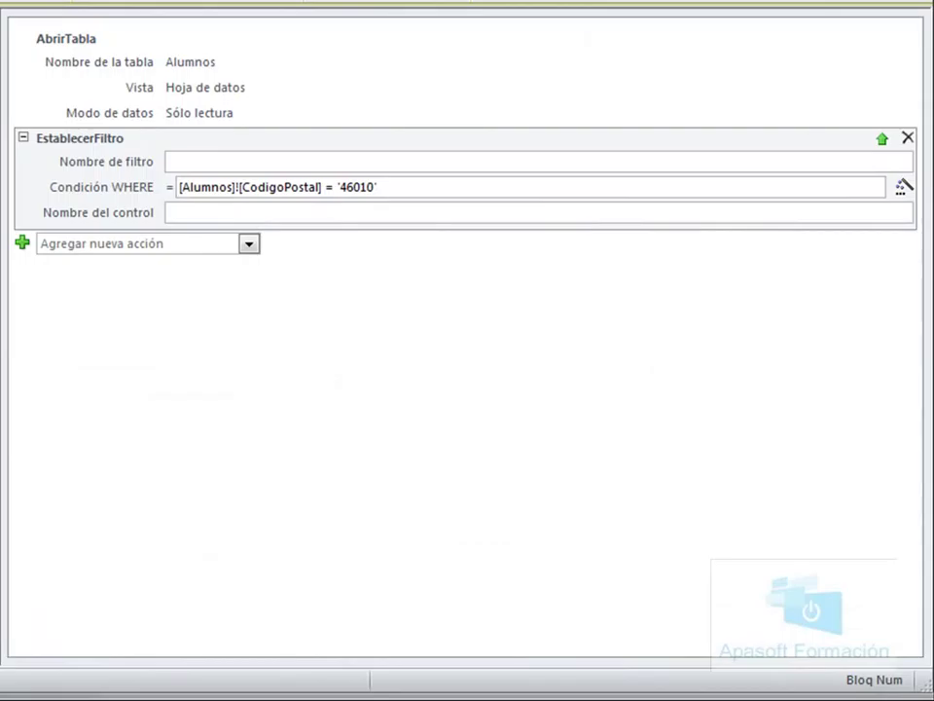
Restore the macro design window from its maximized state and show the catalog of macro actions.
{"action": "left_click", "coordinate": [900, 3]}
{"action": "mouse_move", "coordinate": [374, 26]}
{"action": "left_mouse_down"}
{"action": "mouse_move", "coordinate": [395, 54]}
{"action": "mouse_move", "coordinate": [373, 59]}
{"action": "mouse_move", "coordinate": [392, 38]}
{"action": "mouse_move", "coordinate": [385, 32]}
{"action": "left_mouse_up"}
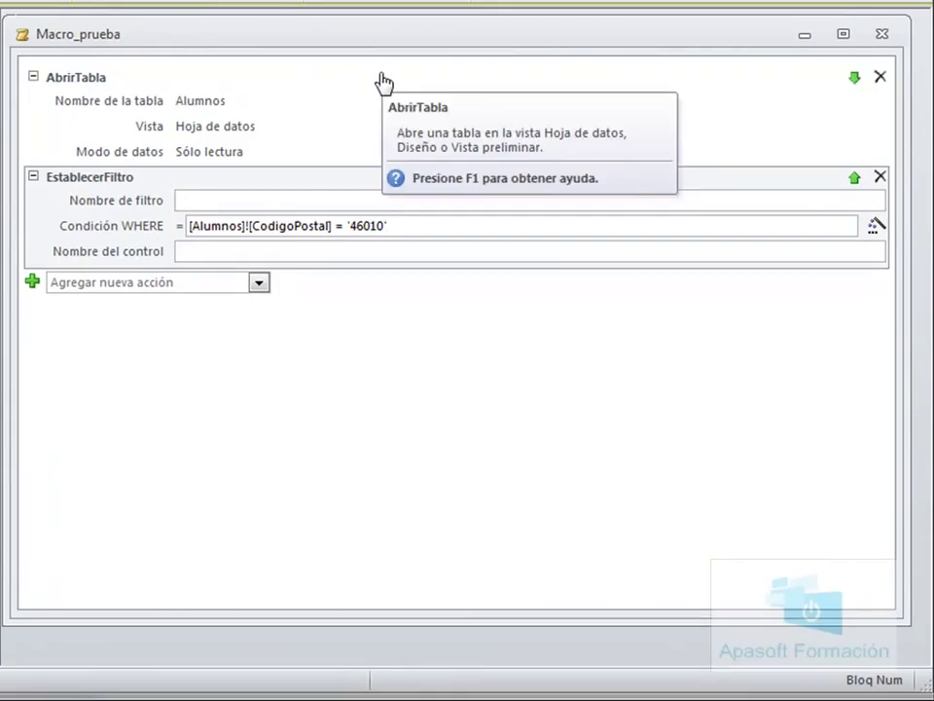
{"action": "left_click", "coordinate": [259, 282]}
{"action": "left_click", "coordinate": [258, 282]}
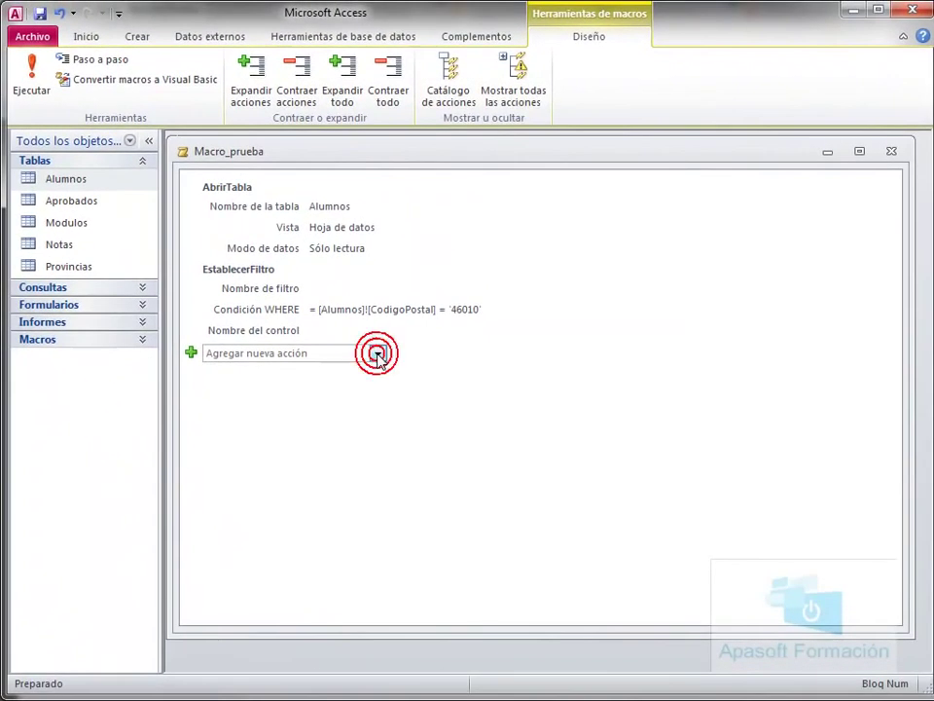
{"action": "left_click", "coordinate": [459, 90]}
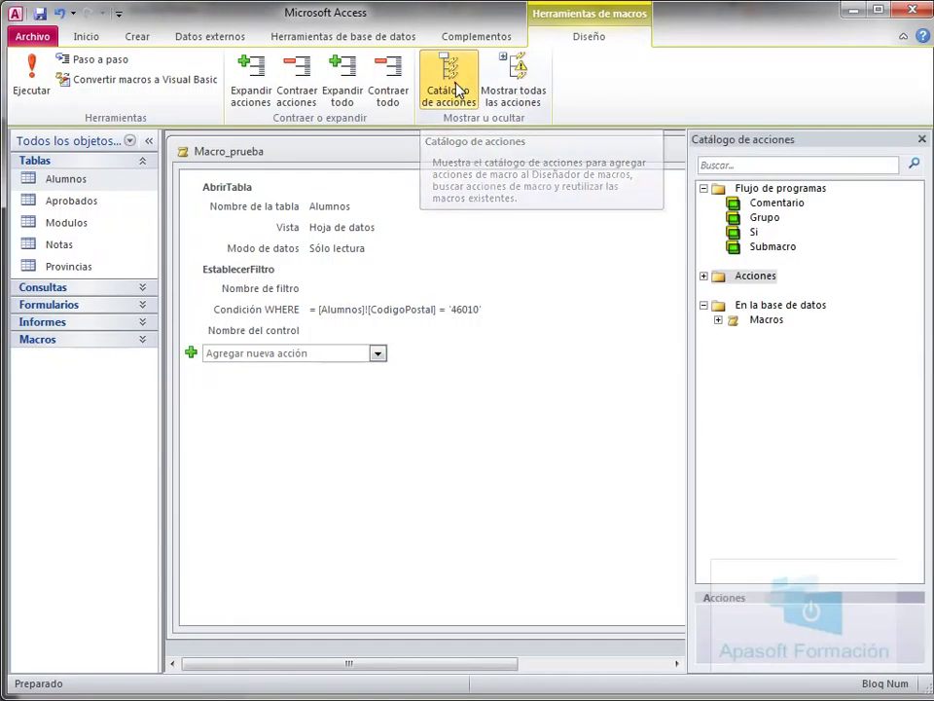
Add a MaximizarVentana action below EstablecerFiltro from the Administración de ventanas category of the action catalog.
{"action": "left_click", "coordinate": [704, 276]}
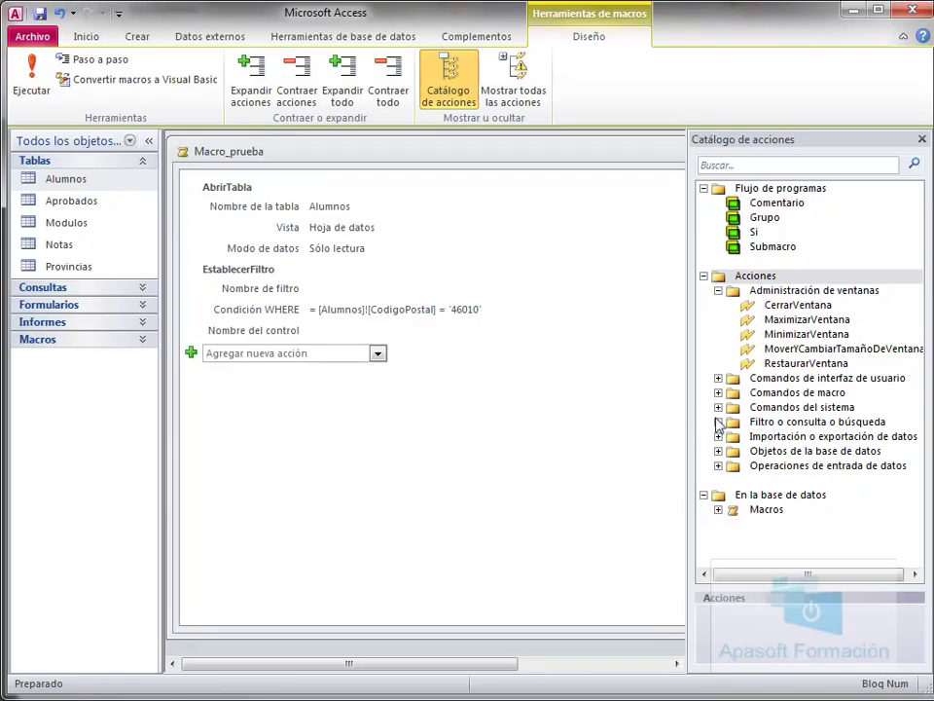
{"action": "left_click", "coordinate": [718, 378]}
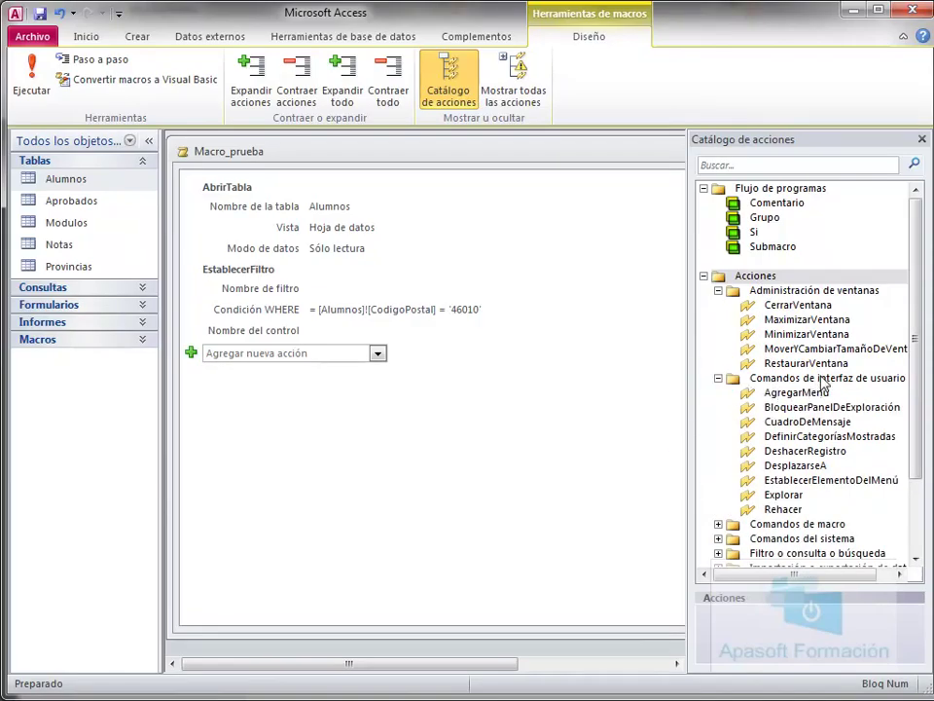
{"action": "left_click", "coordinate": [718, 524]}
{"action": "left_click", "coordinate": [704, 325]}
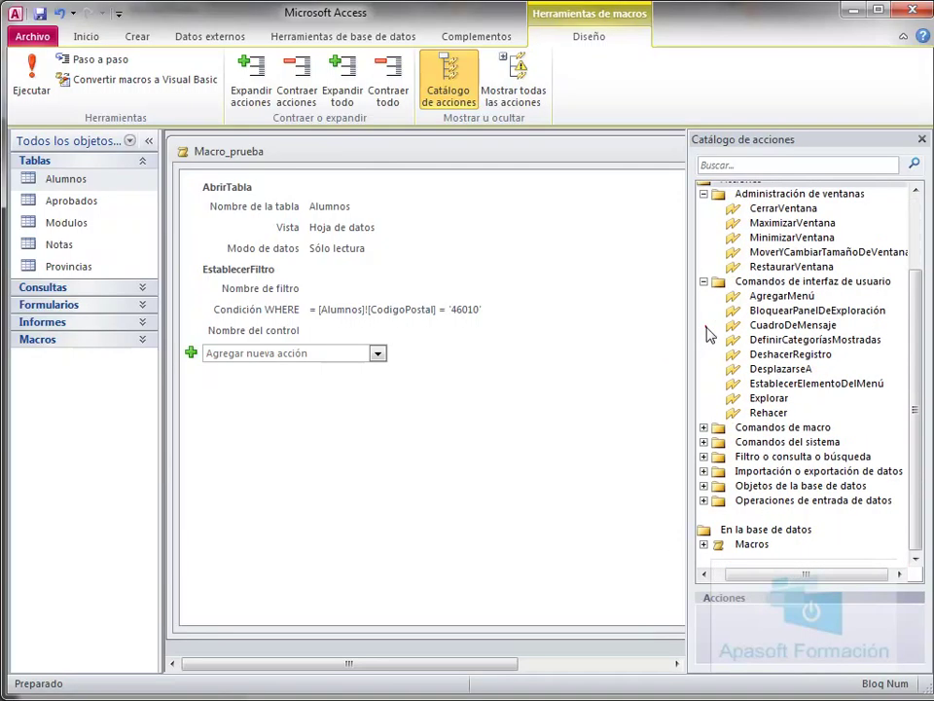
{"action": "left_click_drag", "start_coordinate": [917, 429], "coordinate": [922, 383]}
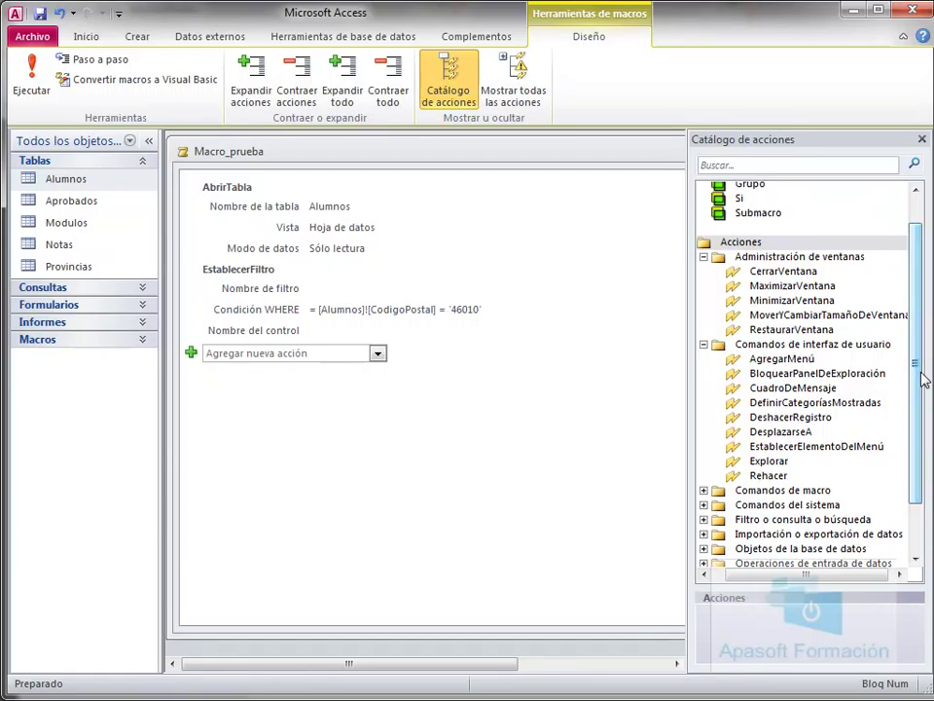
{"action": "left_click", "coordinate": [798, 258]}
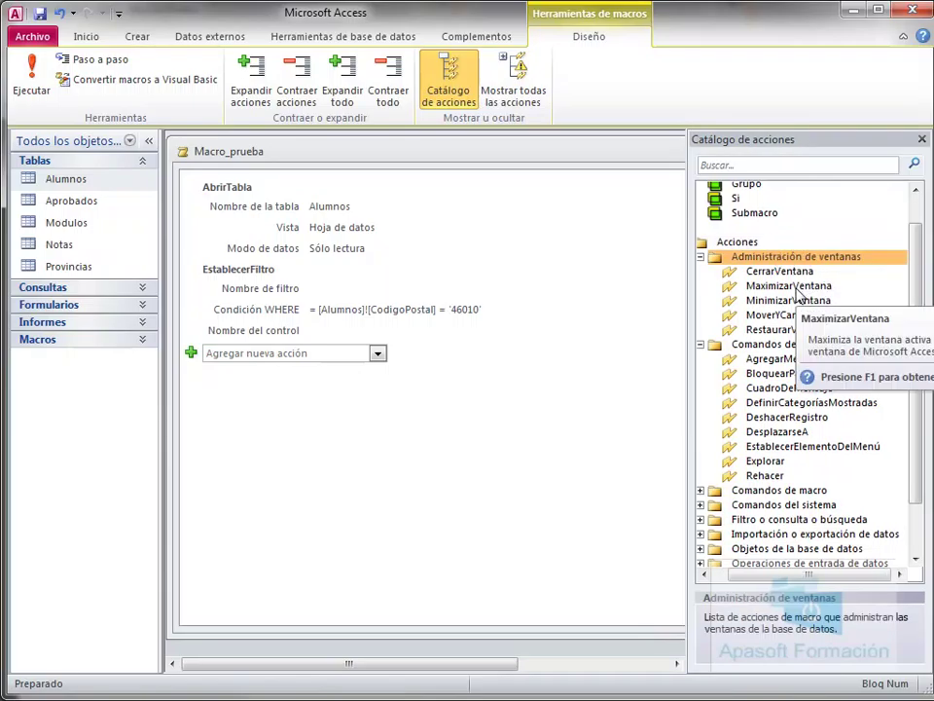
{"action": "left_click", "coordinate": [796, 288]}
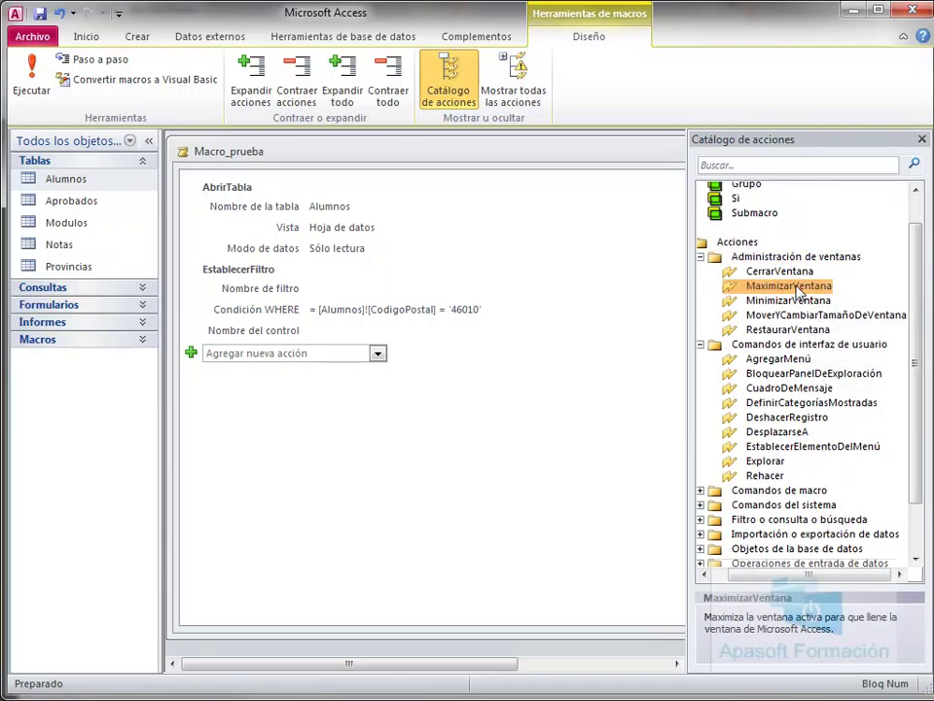
{"action": "double_click", "coordinate": [798, 288]}
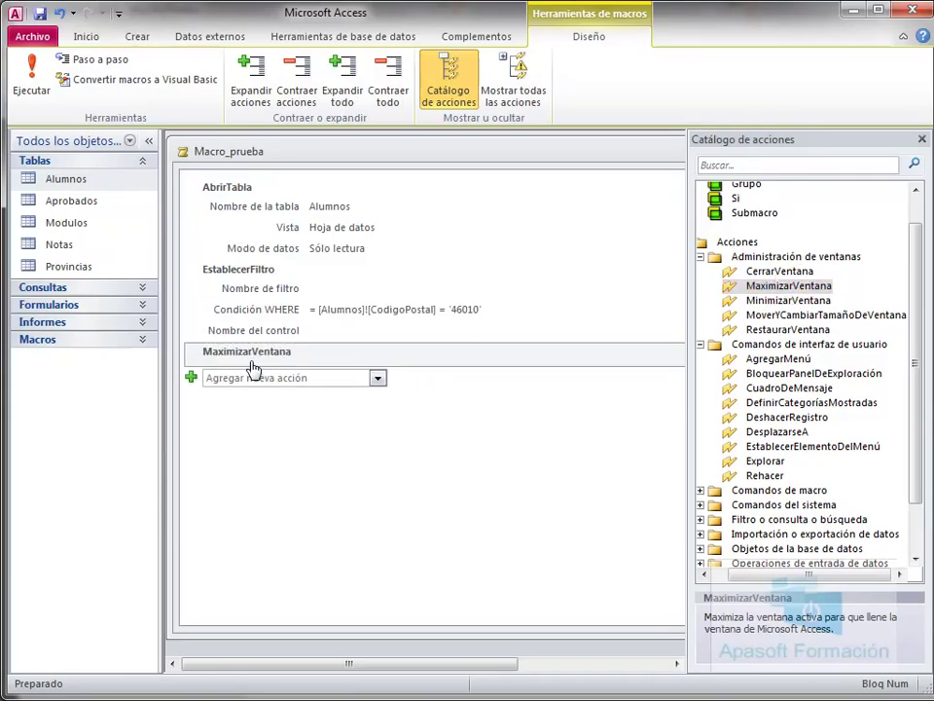
Close the action catalog and move the MaximizarVentana action to the start of the macro, above AbrirTabla.
{"action": "left_click", "coordinate": [921, 141]}
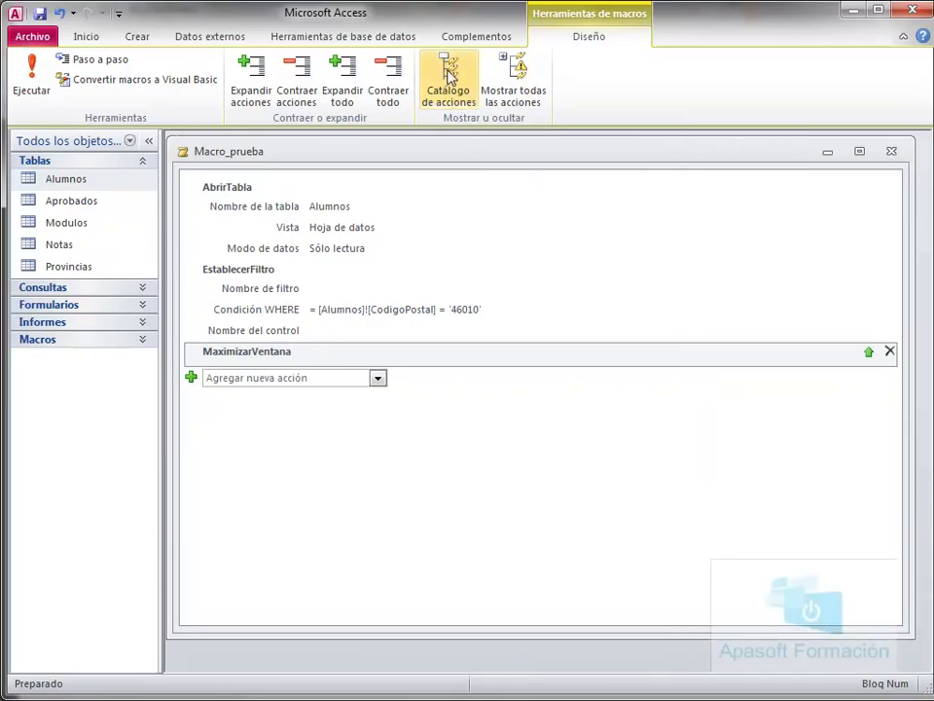
{"action": "left_click", "coordinate": [868, 354]}
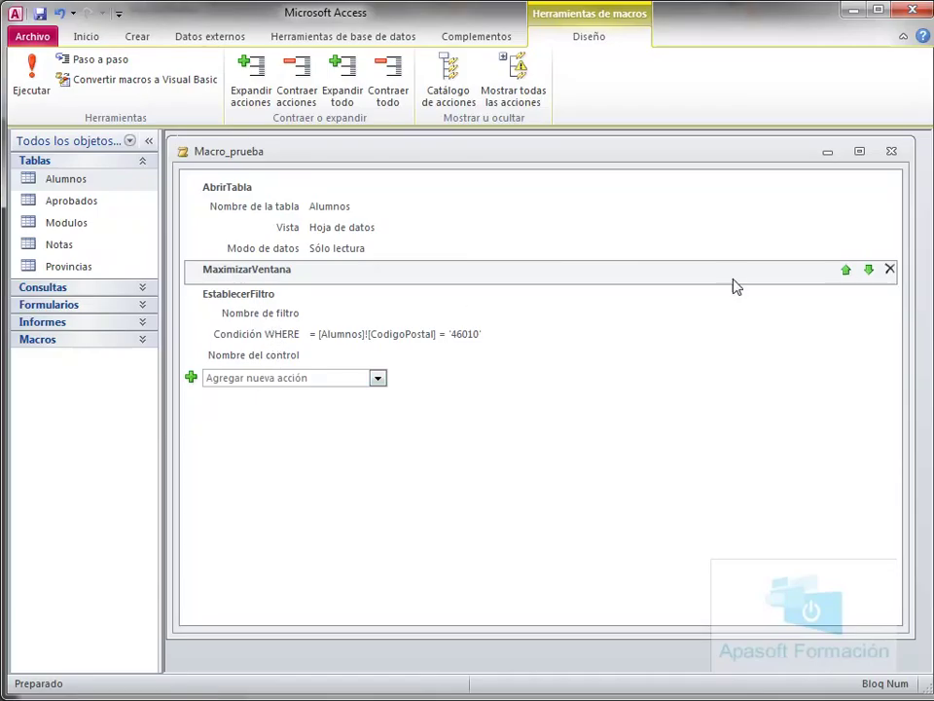
{"action": "left_click", "coordinate": [844, 272]}
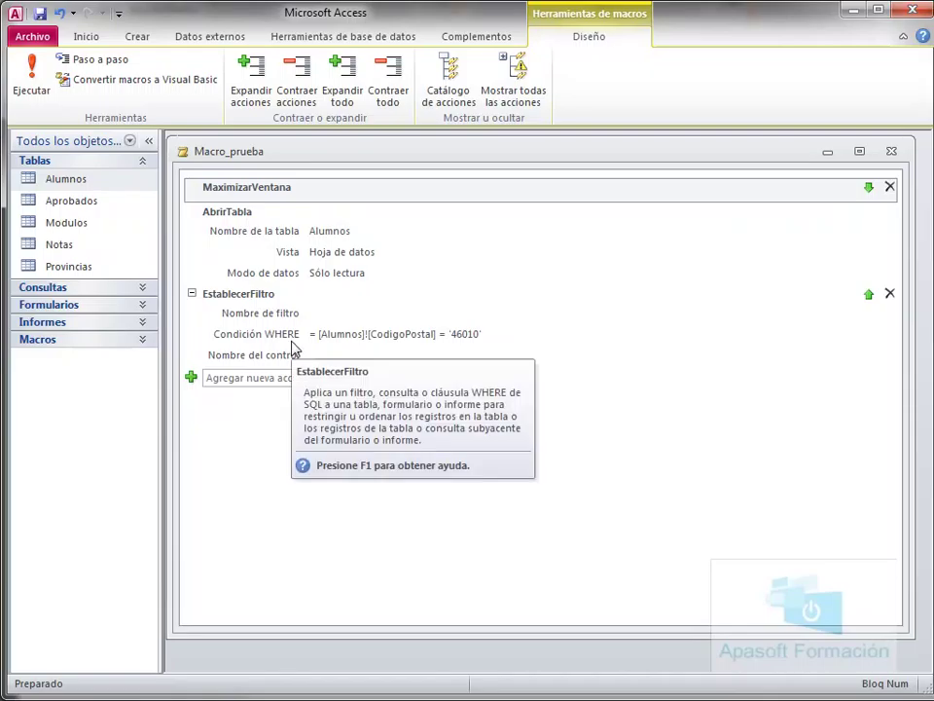
Save and run the reordered macro with MaximizarVentana first, and close the Alumnos table it opens.
{"action": "left_click", "coordinate": [34, 82]}
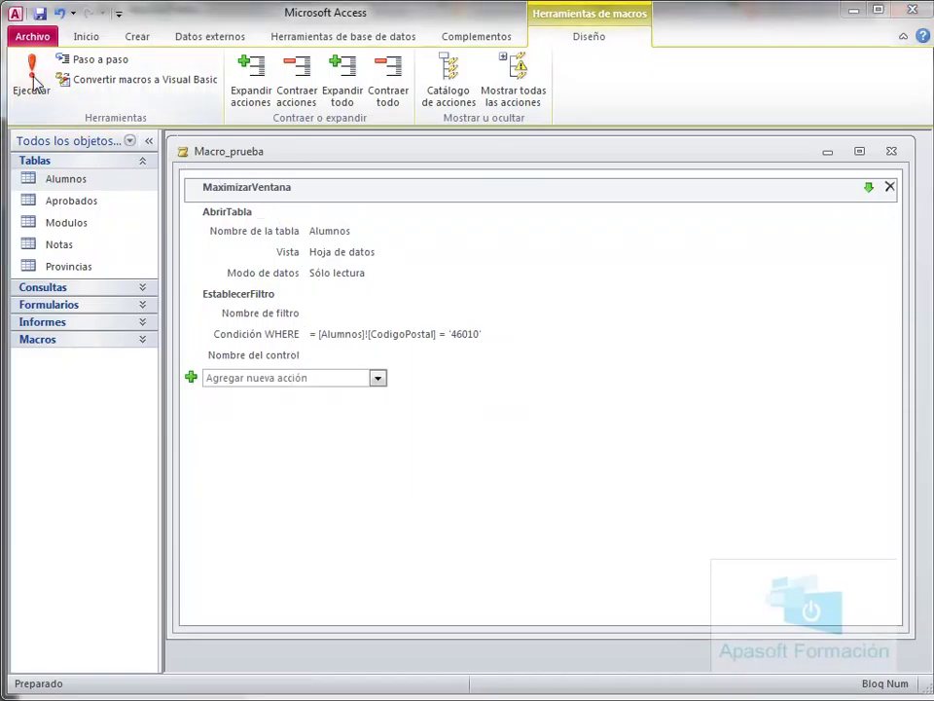
{"action": "left_click", "coordinate": [552, 526]}
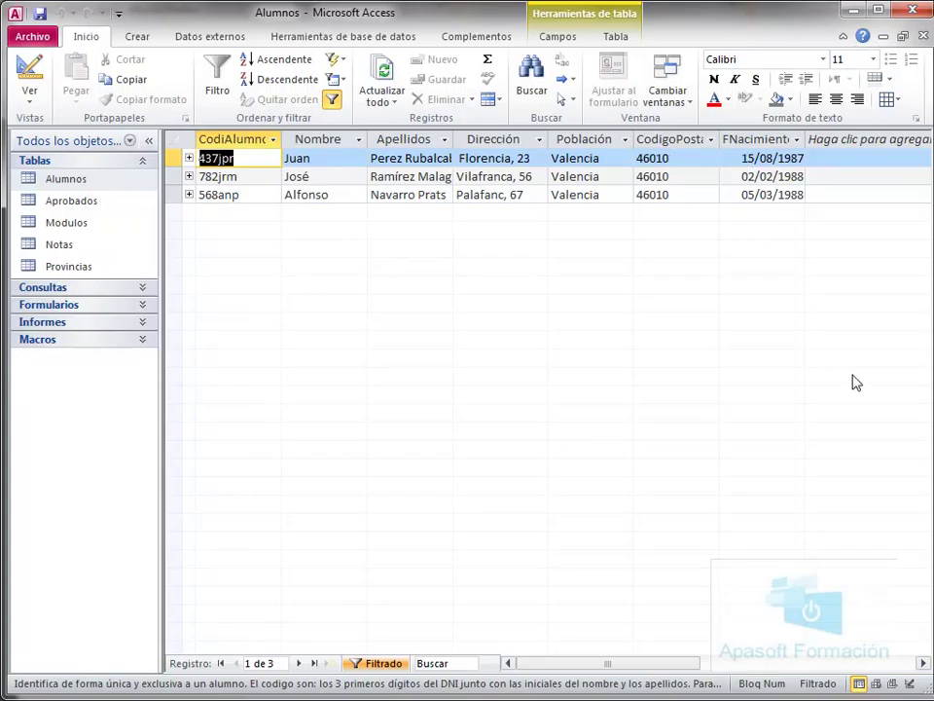
{"action": "left_click", "coordinate": [925, 36]}
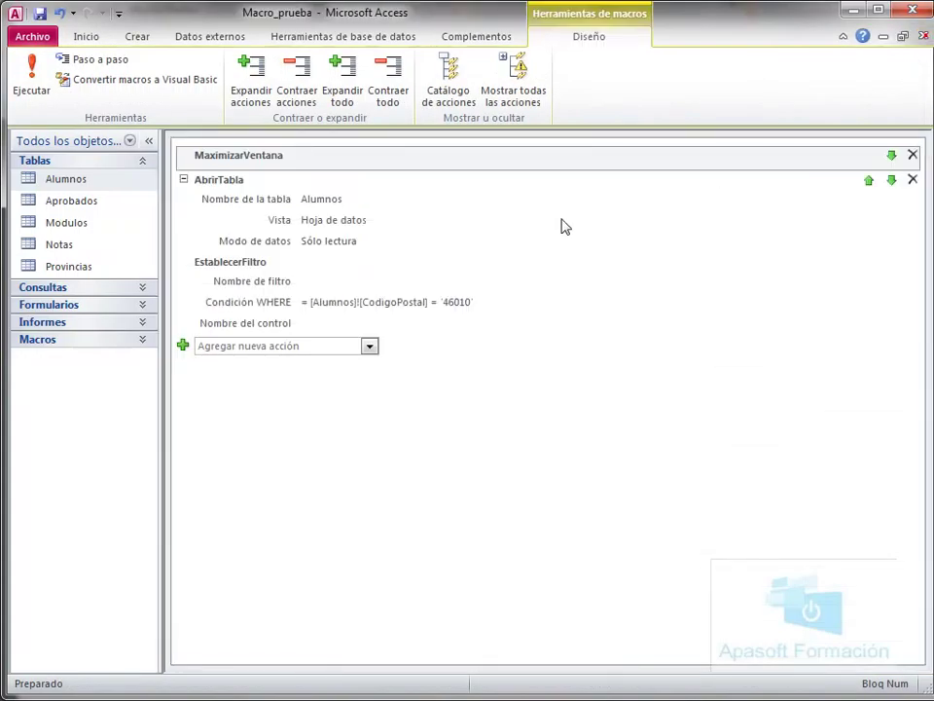